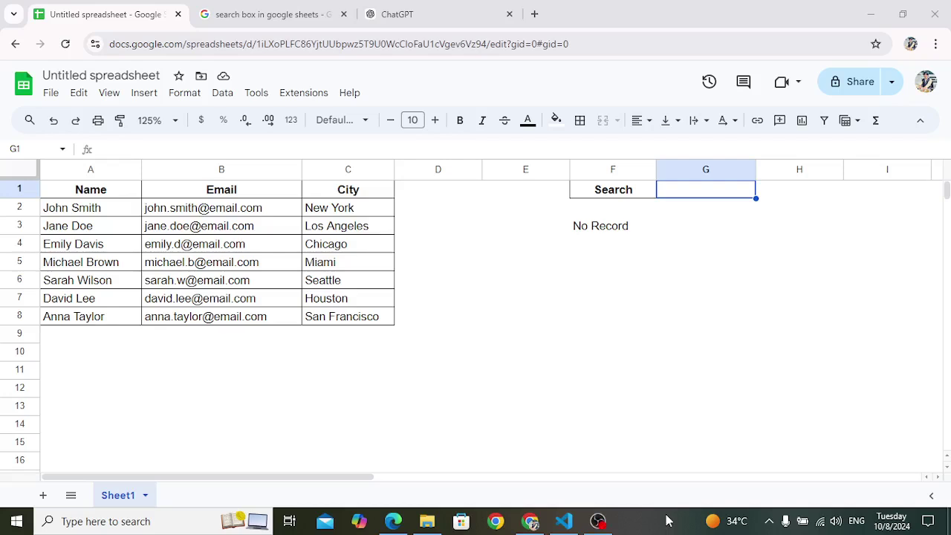
- Test the original G1 search box by searching for "J" and then "John"
left_click(646, 321)
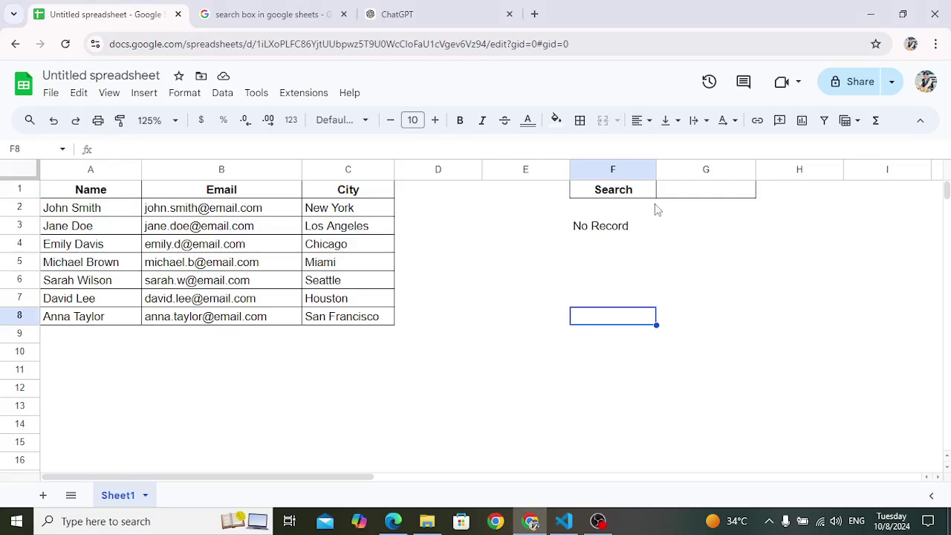
left_click(687, 195)
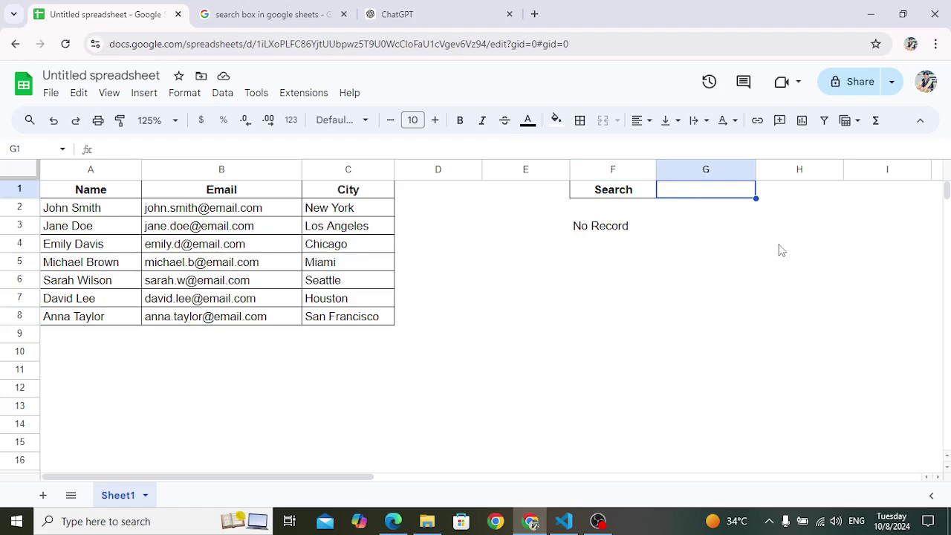
type("J")
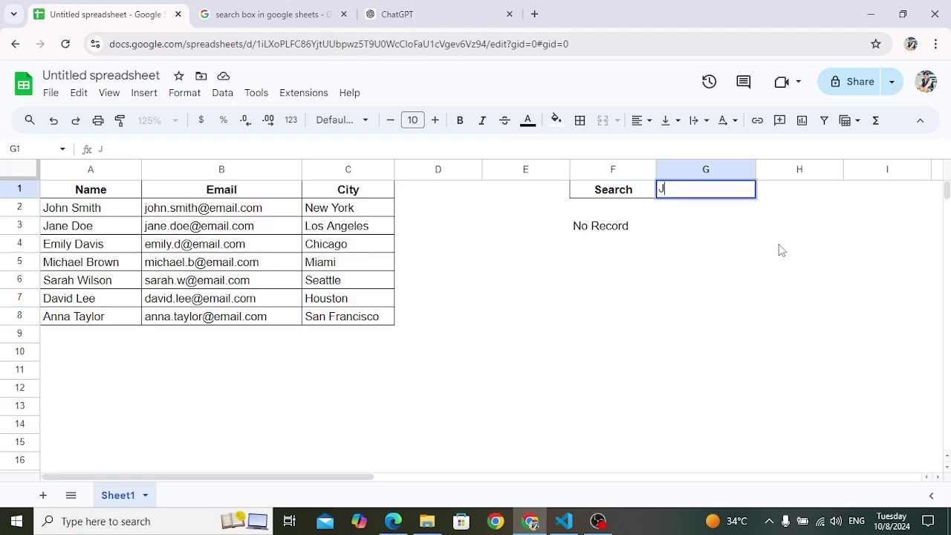
key("Return")
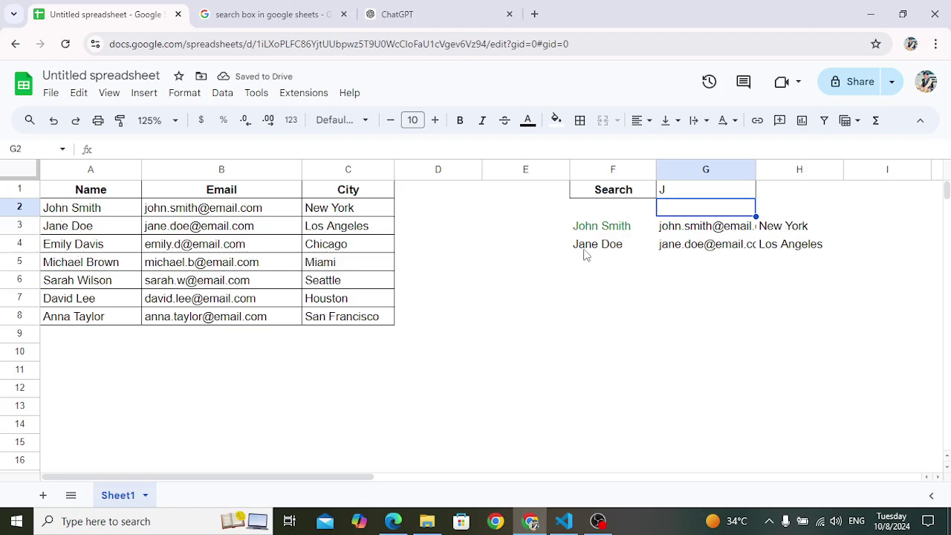
double_click(679, 191)
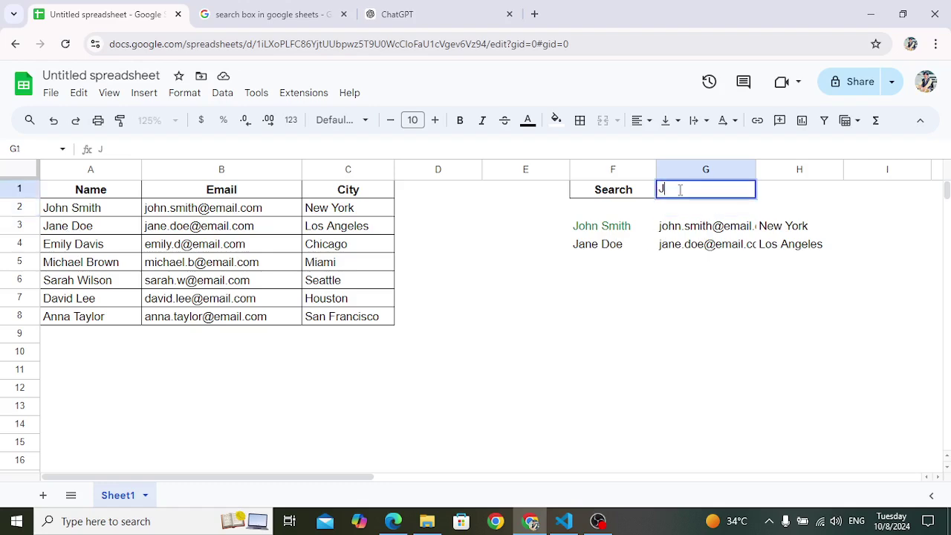
type("ohn")
key("Return")
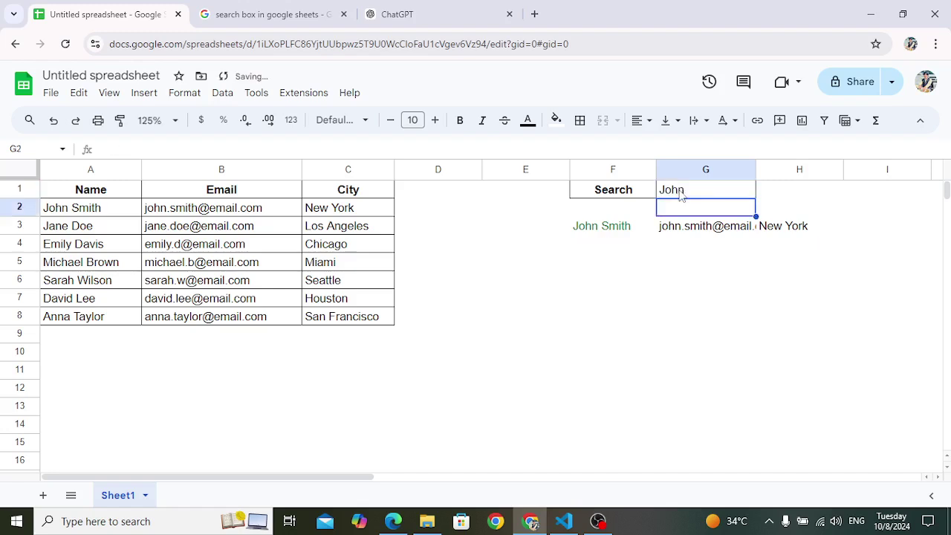
- Clear the G1 search term to show "No Record" and inspect the F3 formula
double_click(683, 190)
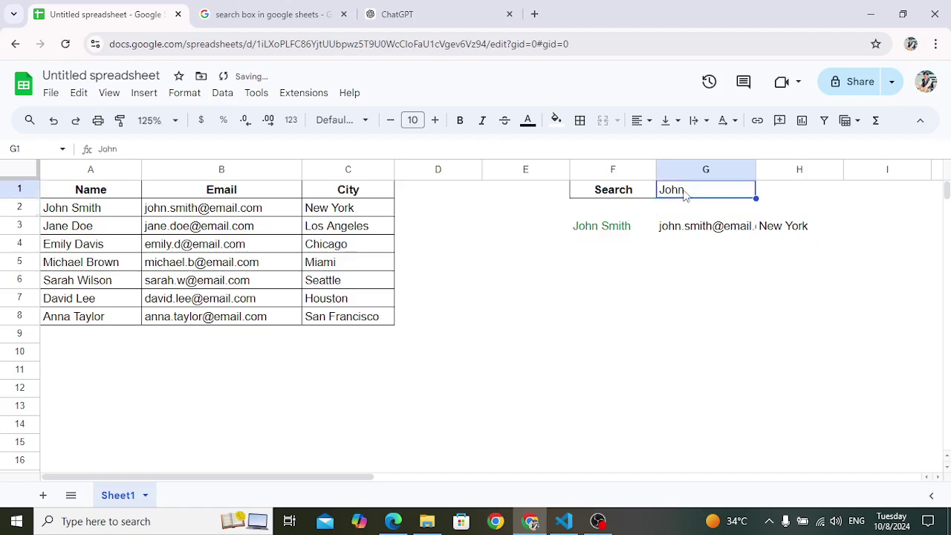
key("BackSpace")
key("BackSpace")
key("BackSpace")
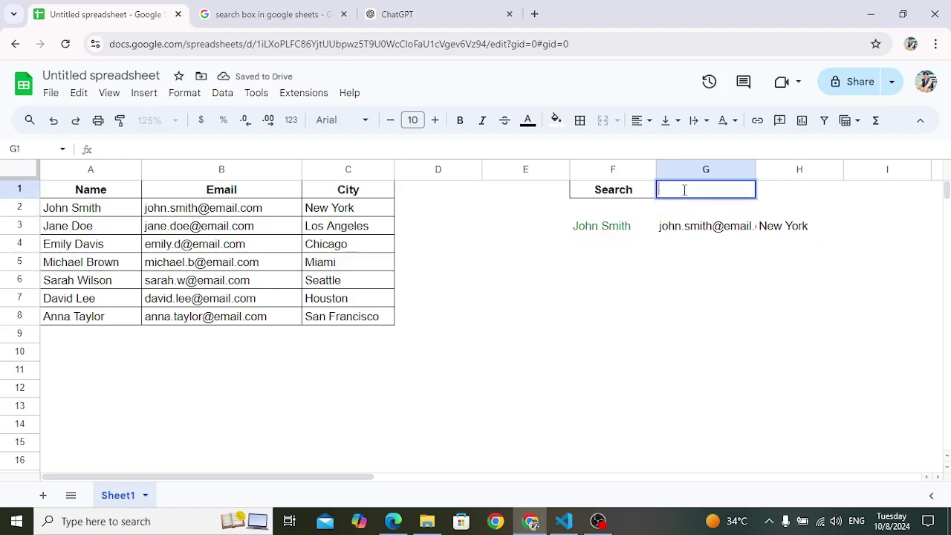
left_click(786, 197)
left_click(633, 229)
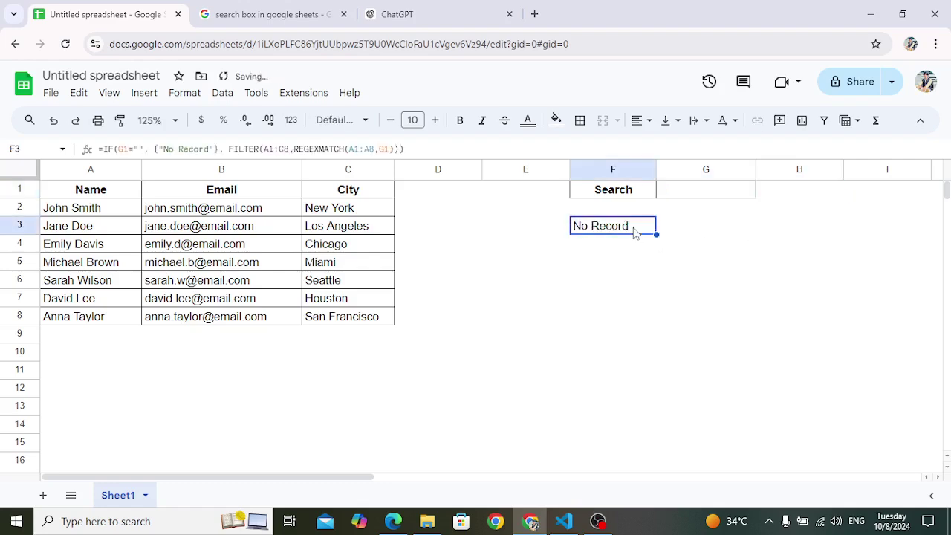
left_click(718, 247)
left_click(701, 191)
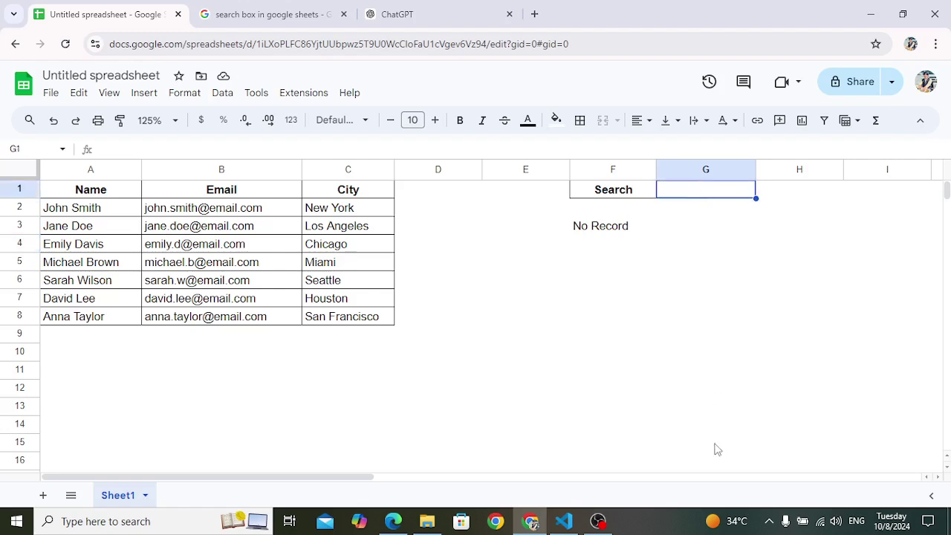
- Turn on gridlines across the sheet
left_click(657, 525)
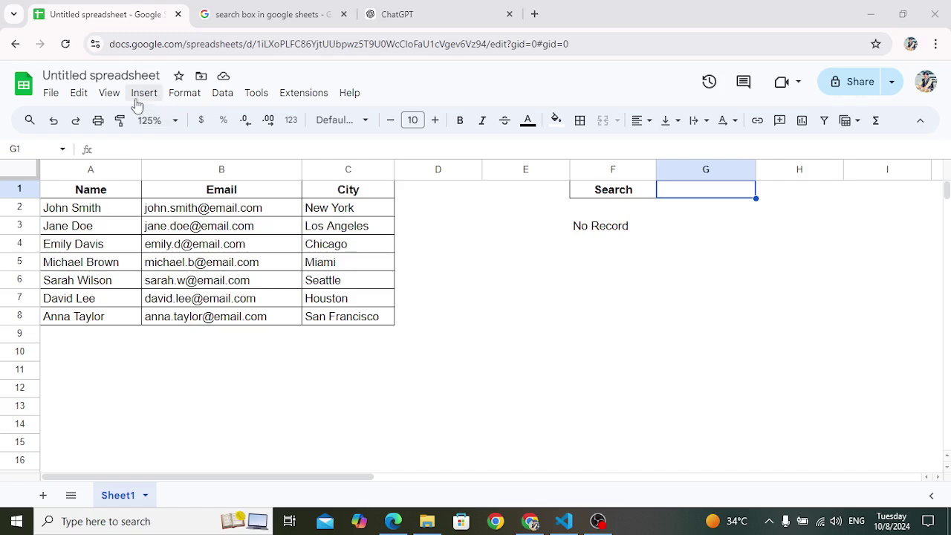
left_click(109, 95)
mouse_move(132, 117)
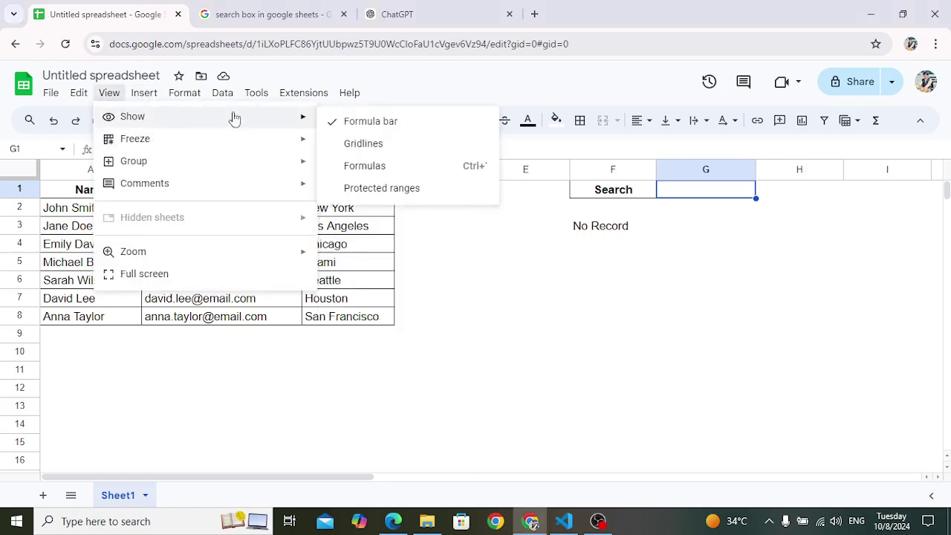
left_click(349, 142)
left_click(471, 393)
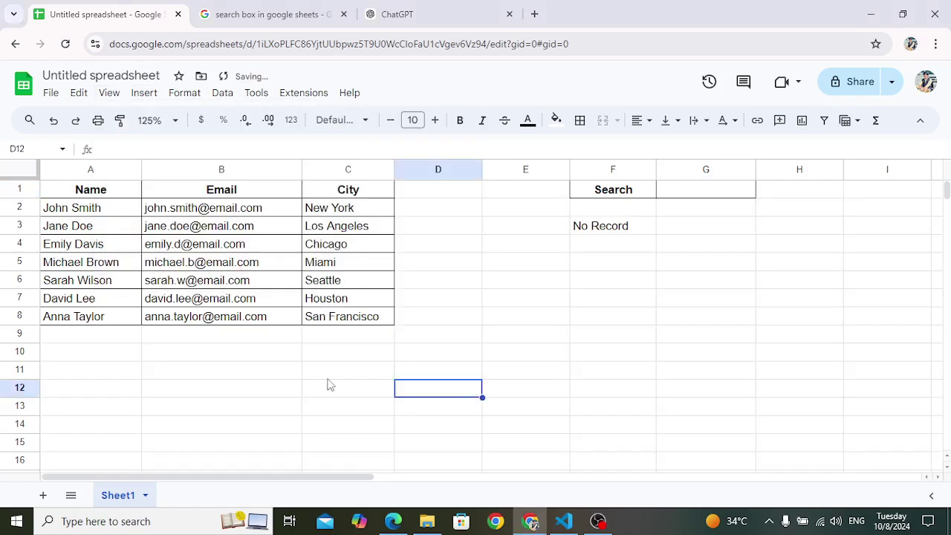
left_click(281, 355)
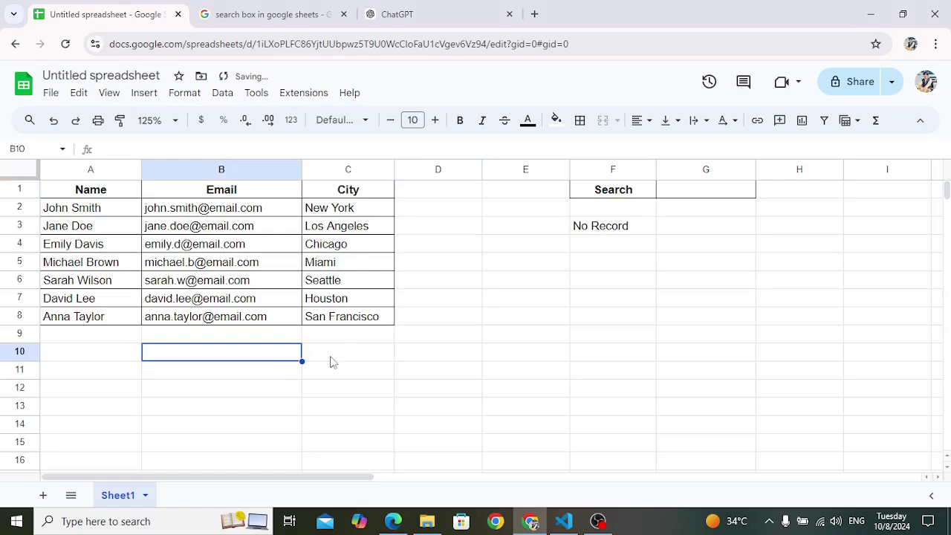
- Enter the label "Search" in cell E9
left_click(550, 335)
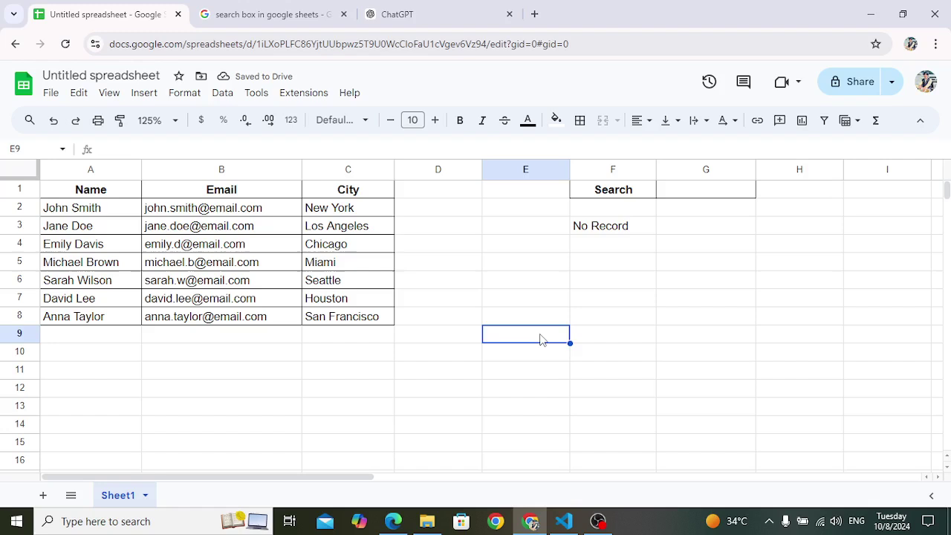
type("Search")
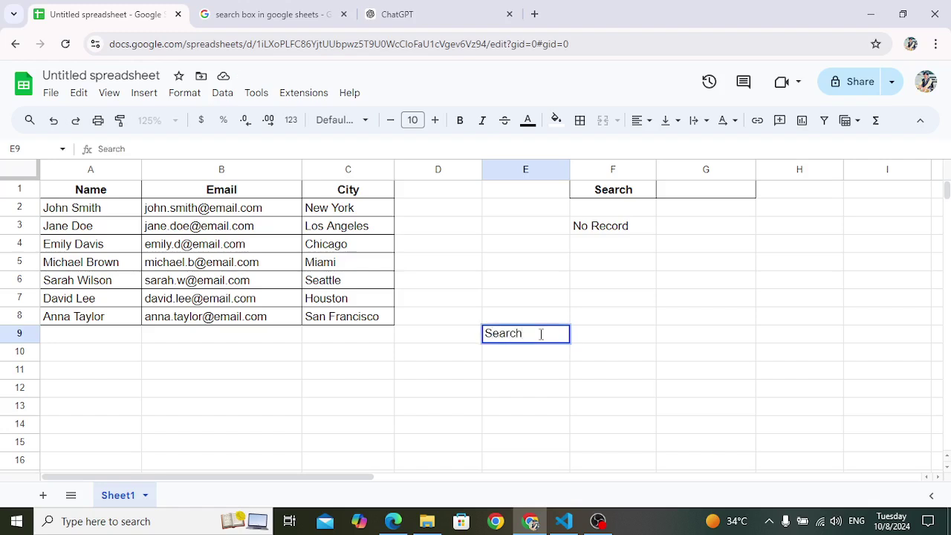
key("Tab")
key("shift+Right")
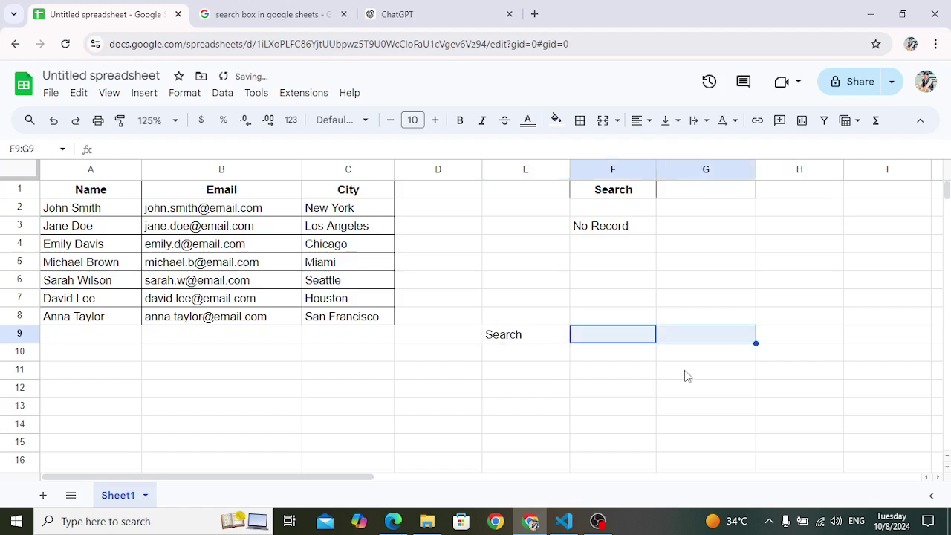
- Put borders around the Search label and the F9 box, and widen column F slightly
left_click(687, 353)
left_click(607, 336)
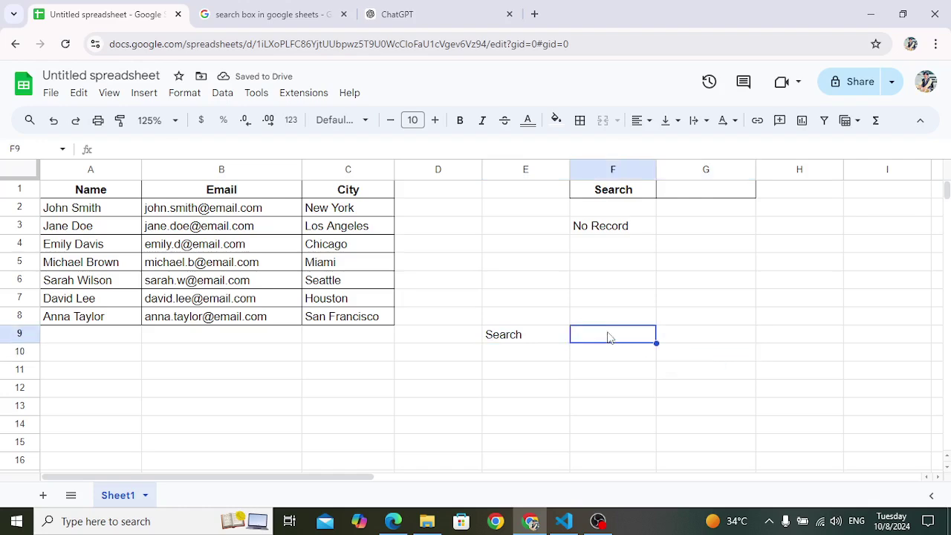
left_click_drag(546, 343, 577, 341)
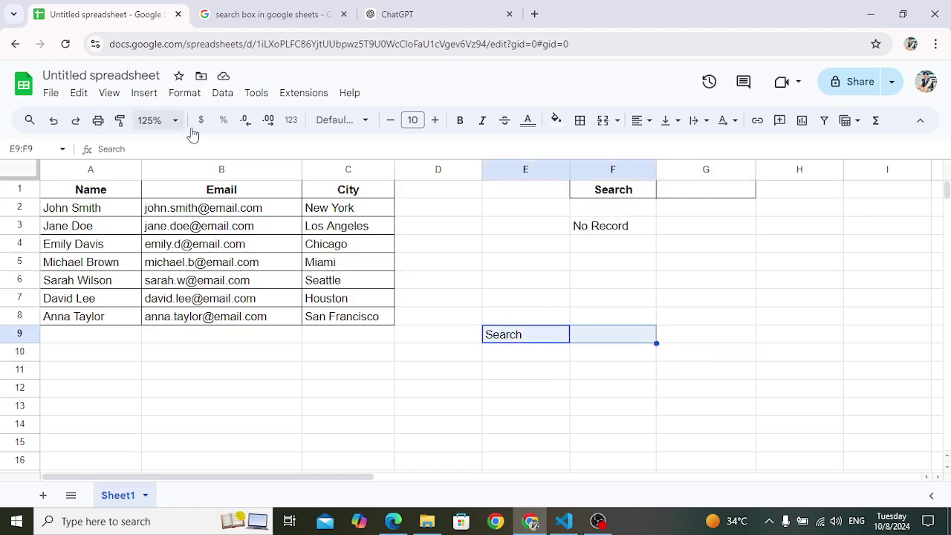
left_click(579, 121)
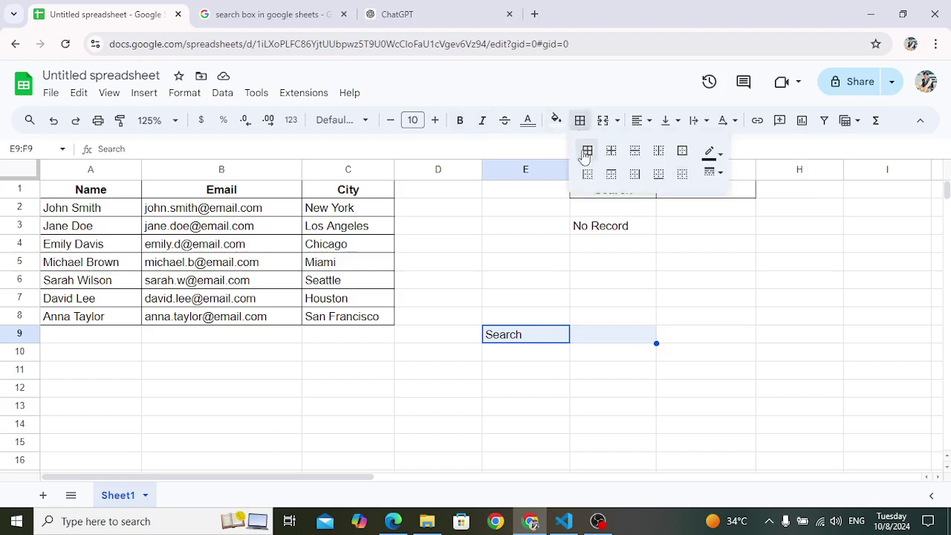
left_click(587, 150)
left_click(593, 343)
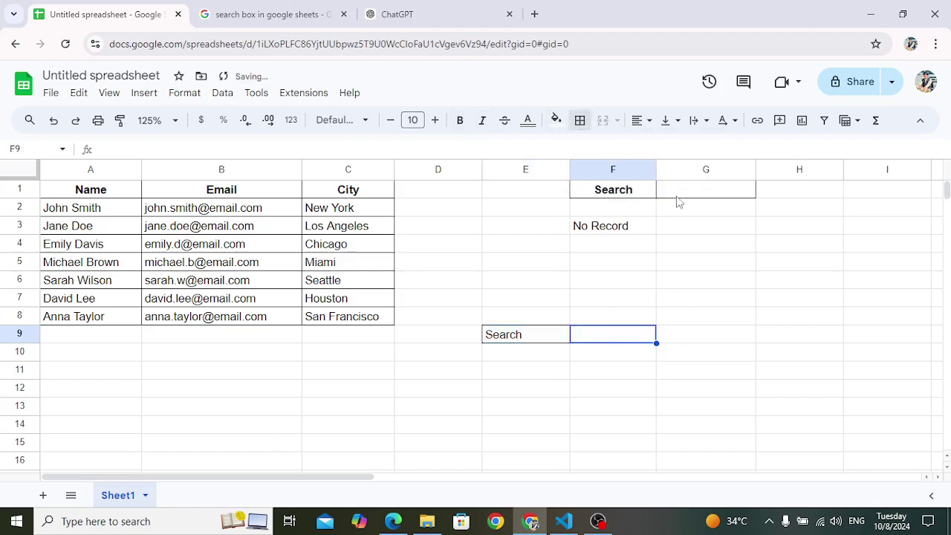
left_click_drag(655, 169, 670, 169)
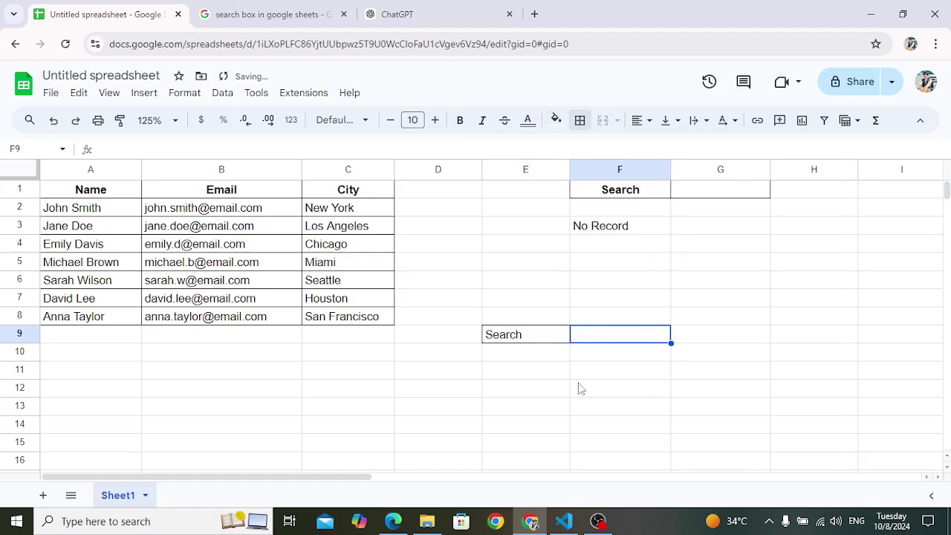
left_click(539, 357)
left_click(527, 373)
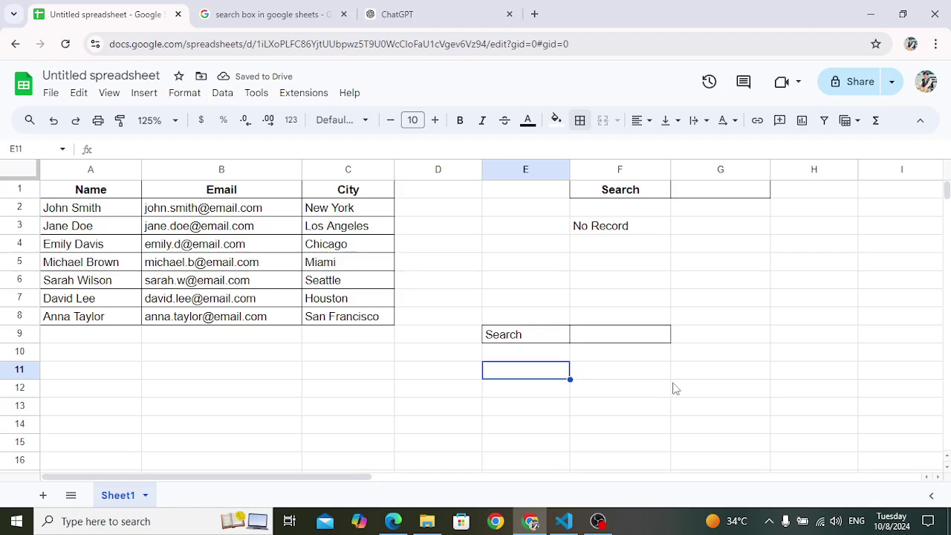
- Start a FILTER formula in E11 over A1:C8, discarding an initial SEARCH condition
type("=Filt")
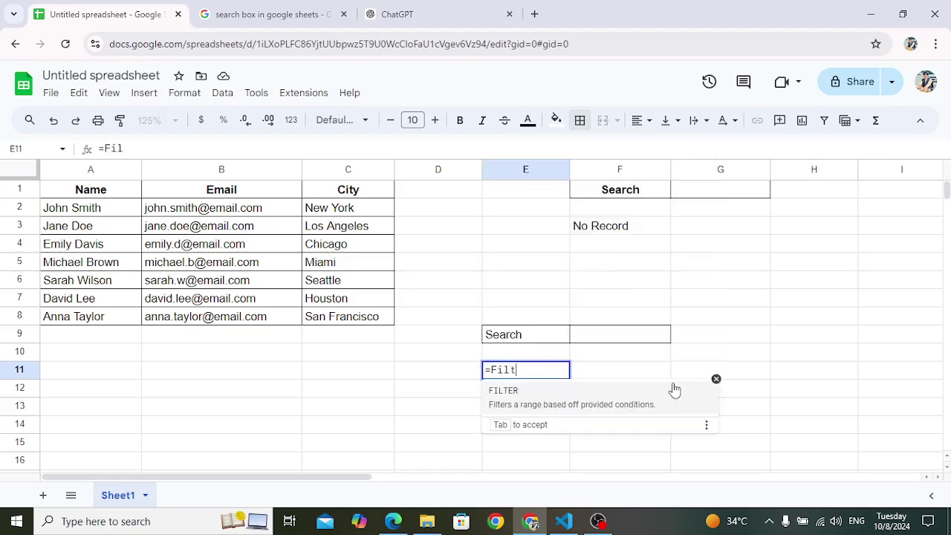
type("er")
key("Tab")
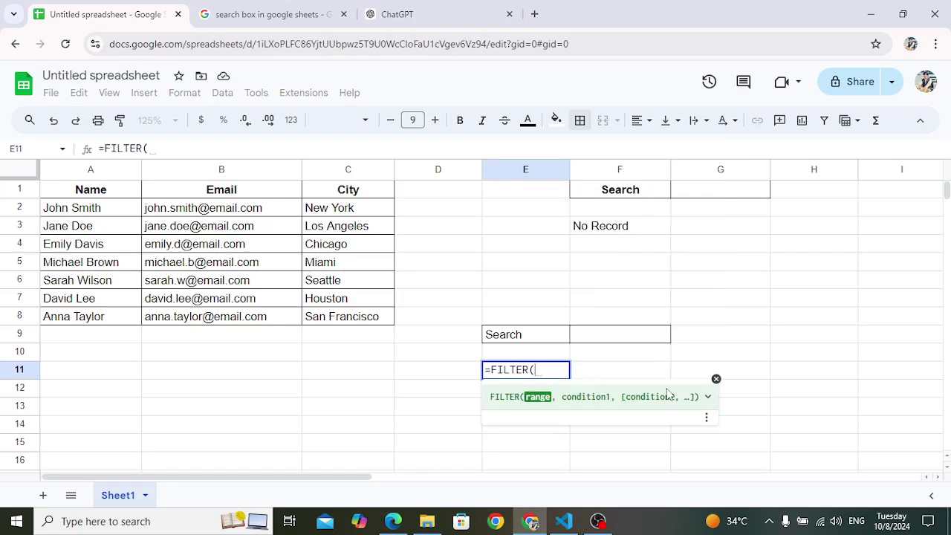
left_click_drag(85, 189, 343, 316)
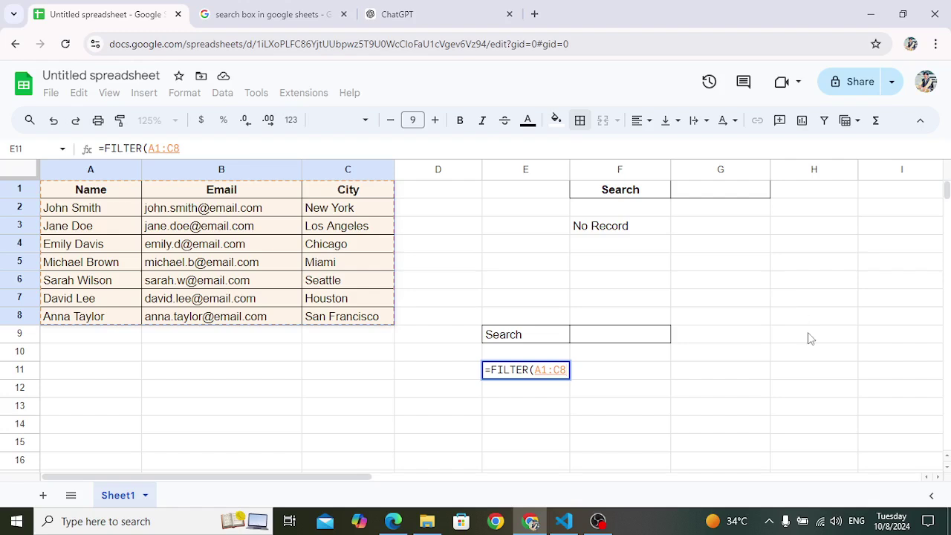
type(", ")
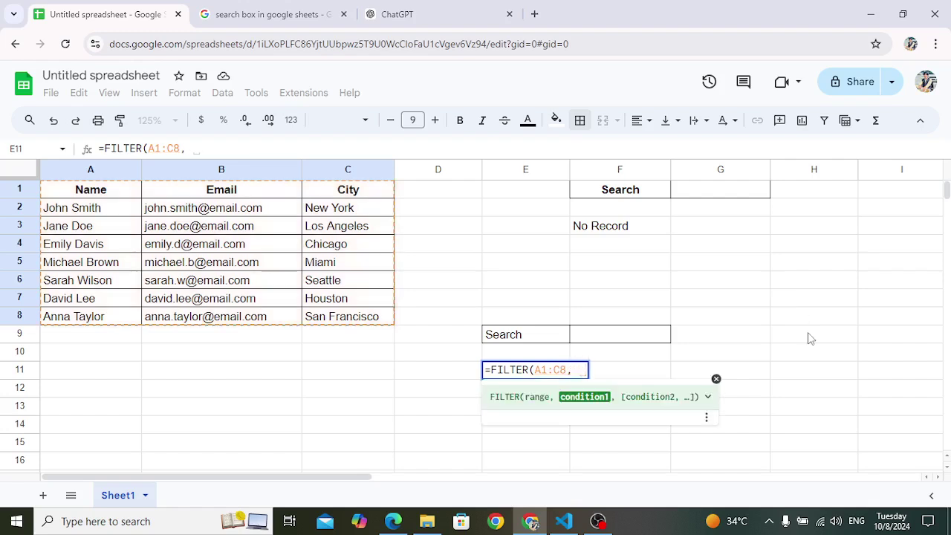
type("searc")
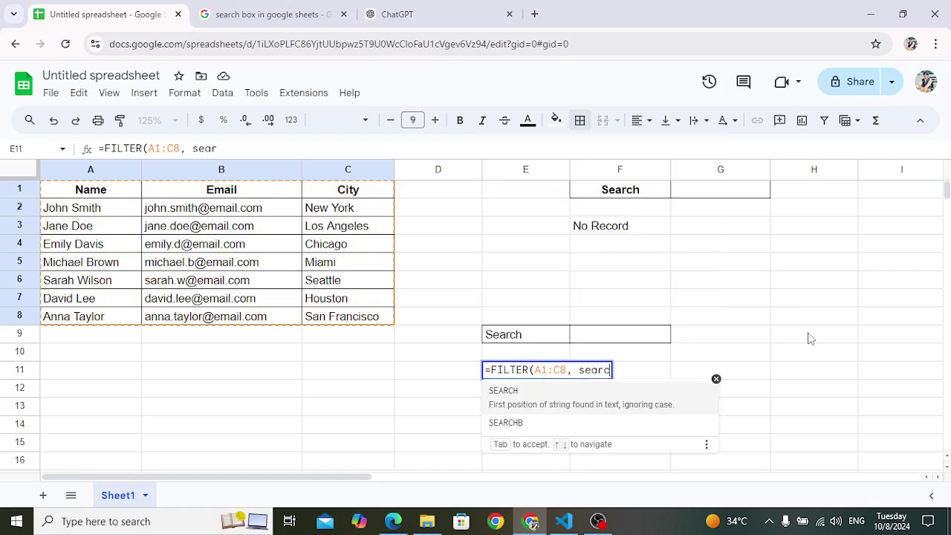
type("h(")
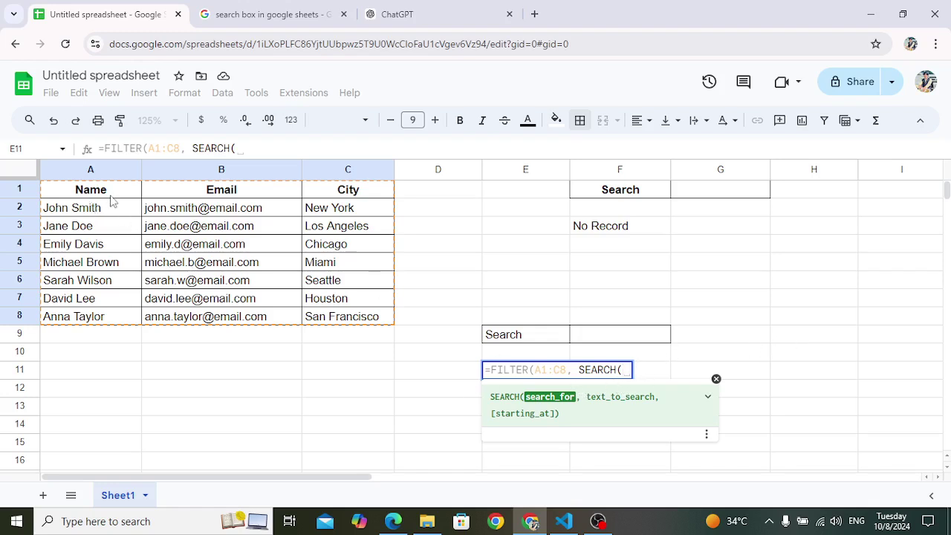
mouse_move(93, 195)
left_mouse_down()
mouse_move(107, 212)
mouse_move(121, 316)
left_mouse_up()
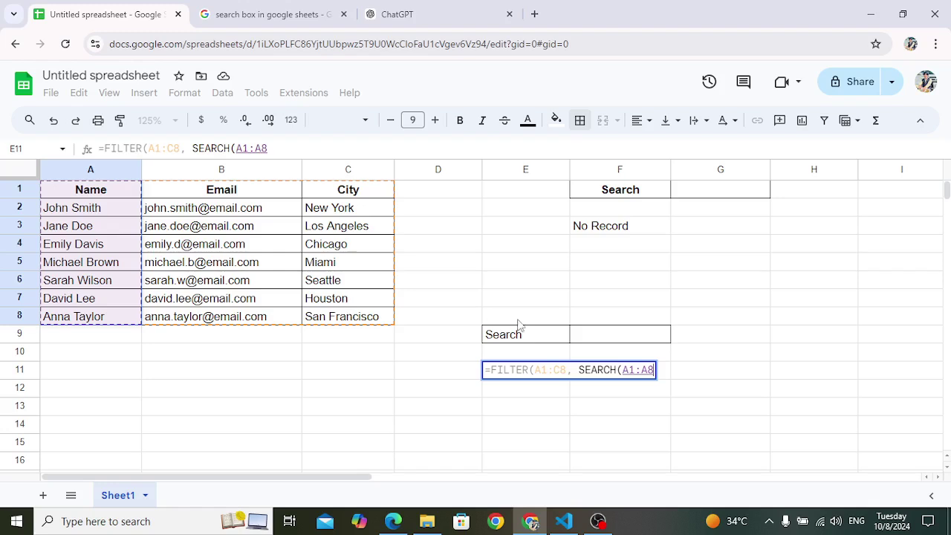
left_click_drag(578, 370, 650, 367)
key("BackSpace")
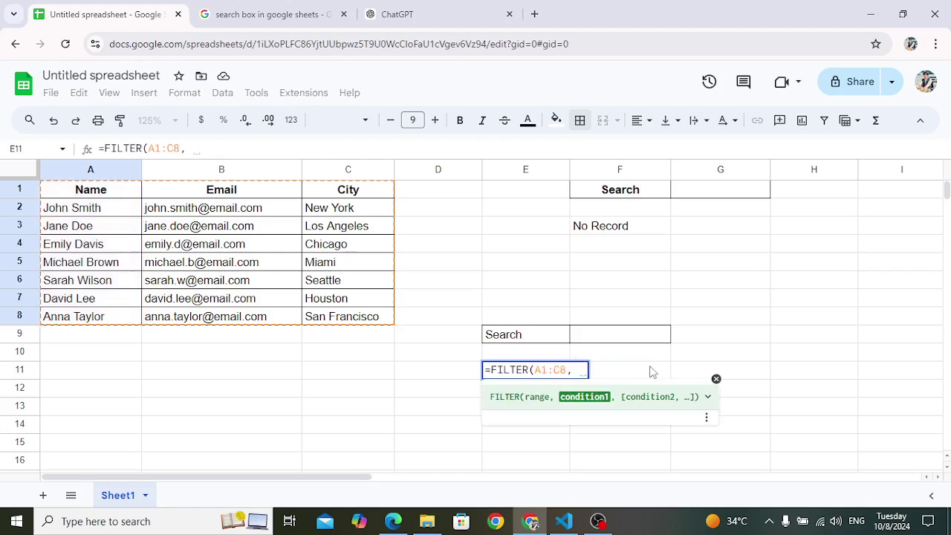
- Complete the condition as REGEXMATCH(A1:A8, F9) and commit the formula
type("Reg")
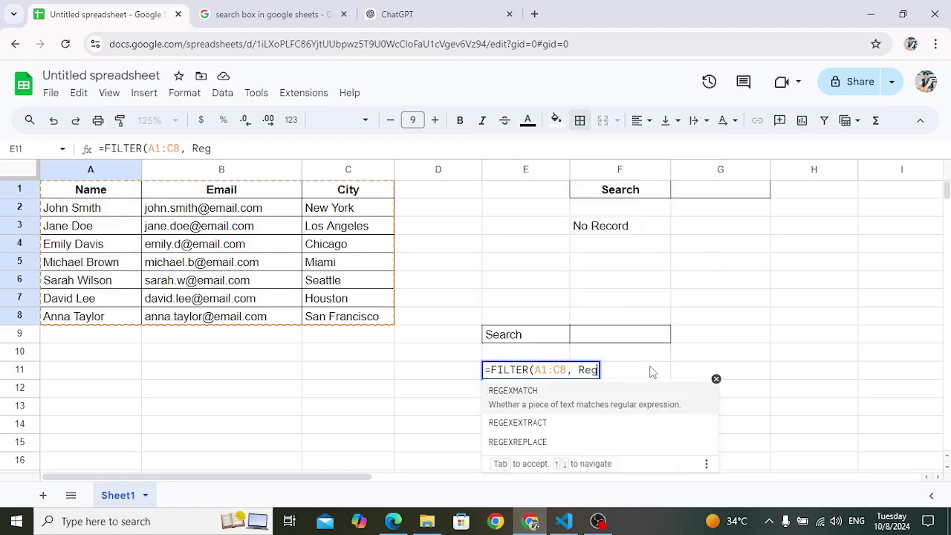
type("ex")
key("Tab")
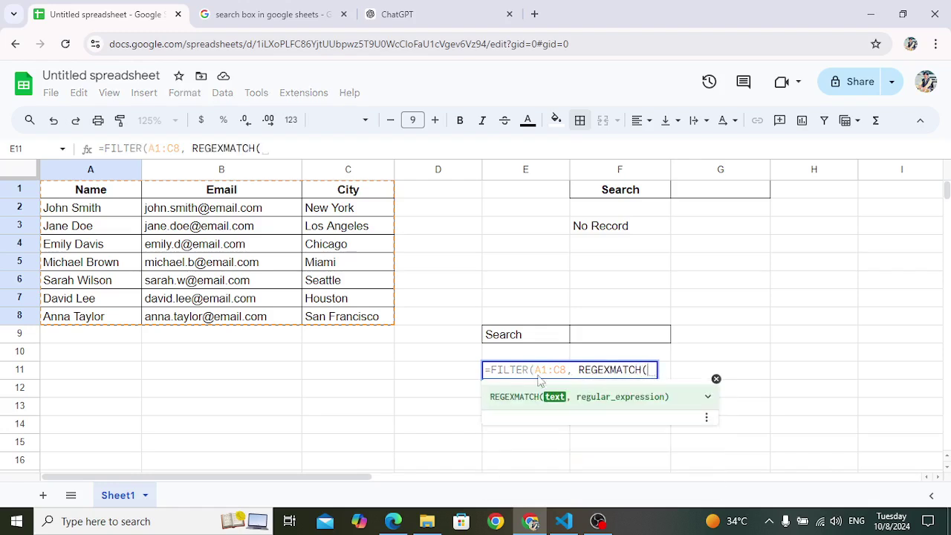
mouse_move(88, 191)
left_mouse_down()
mouse_move(147, 310)
mouse_move(126, 316)
left_mouse_up()
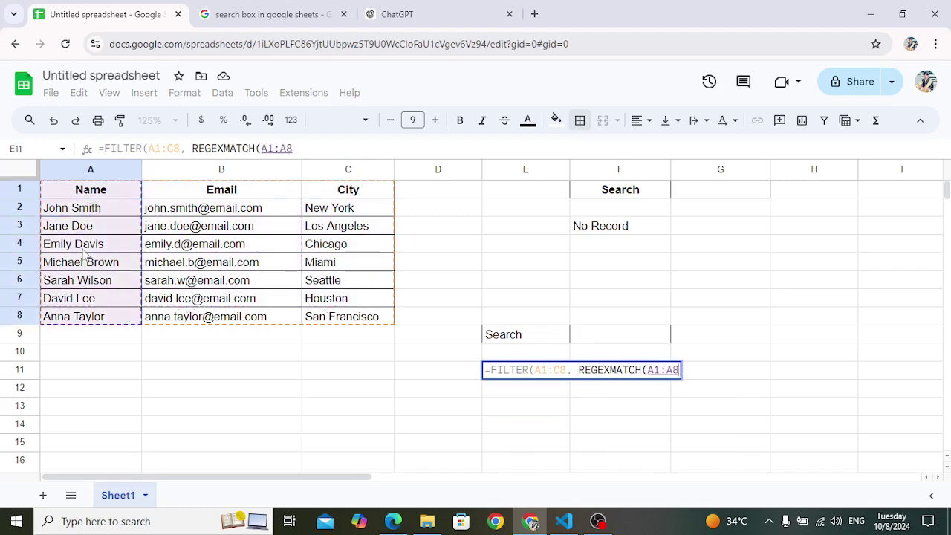
type(",")
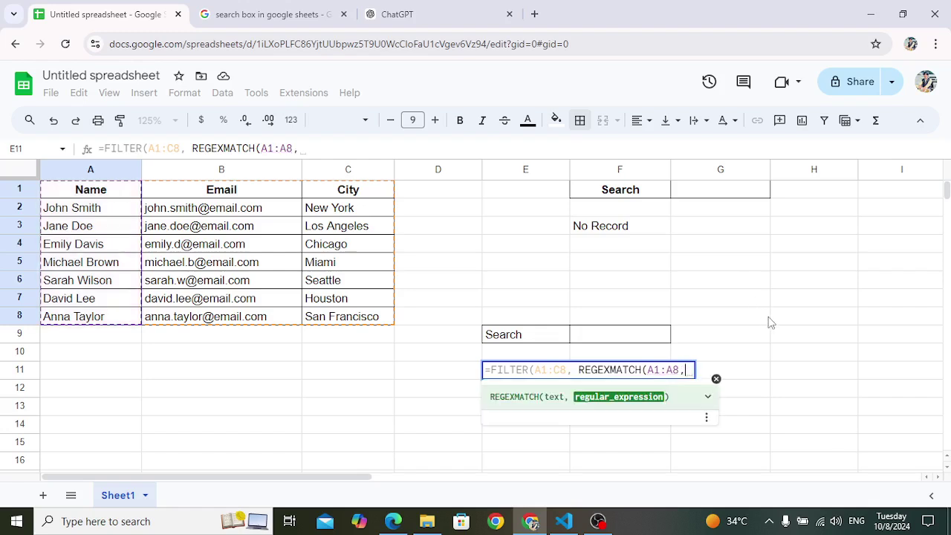
left_click(606, 336)
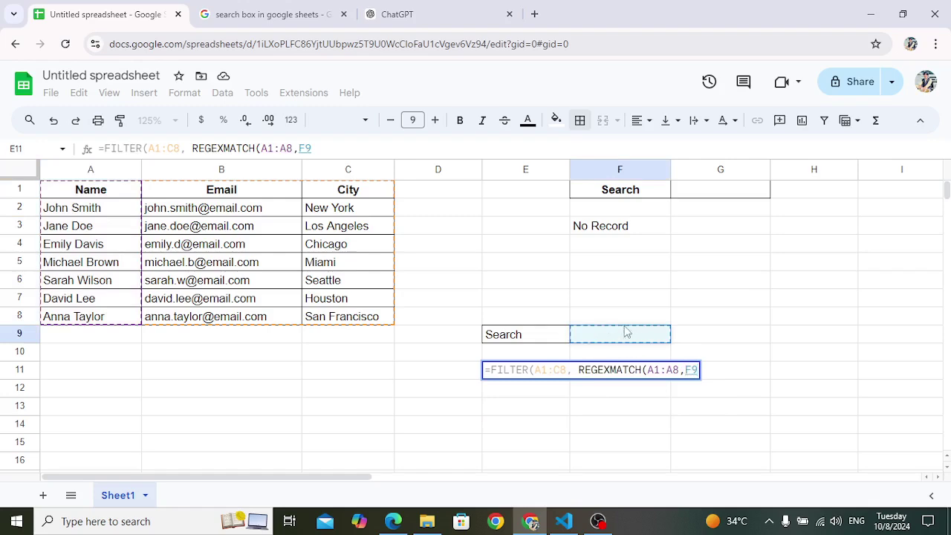
type(")")
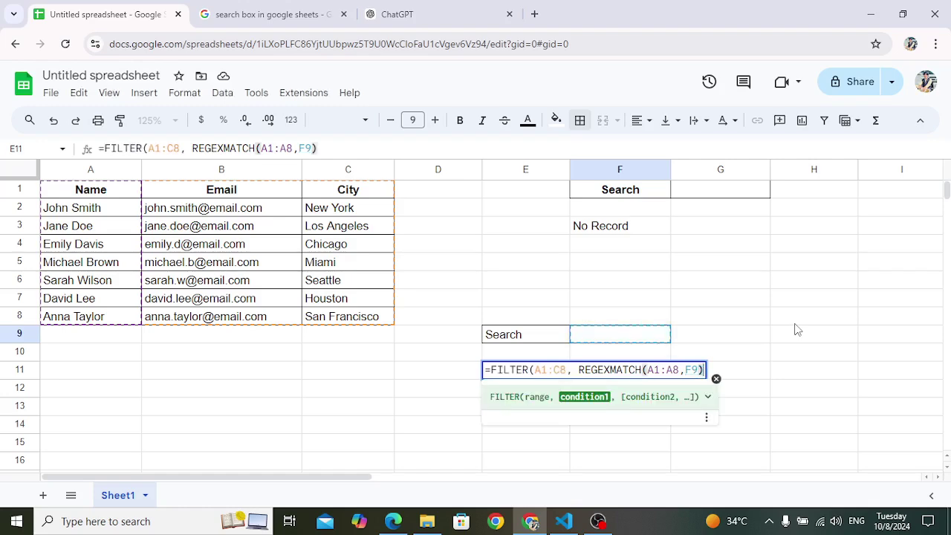
type(")")
key("Return")
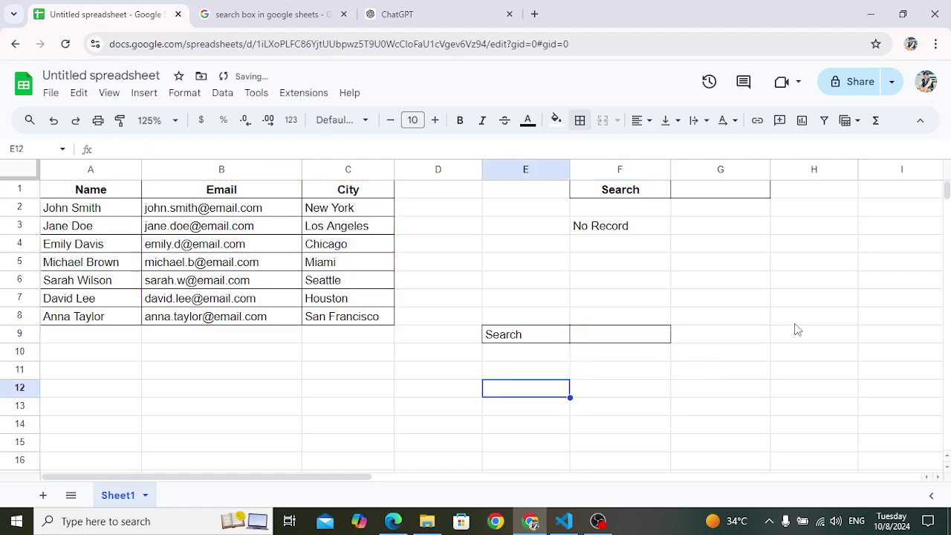
scroll(668, 389, "down", 3)
scroll(610, 339, "up", 3)
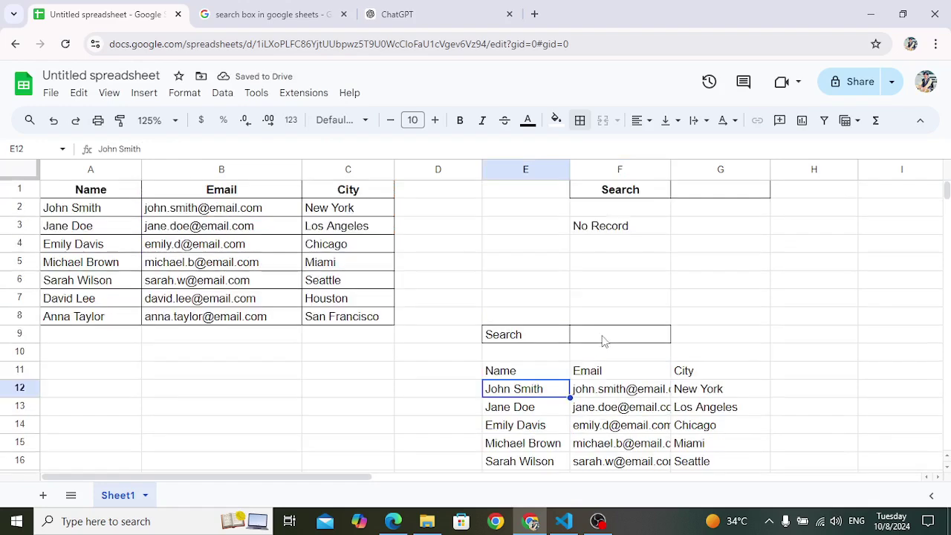
left_click(607, 335)
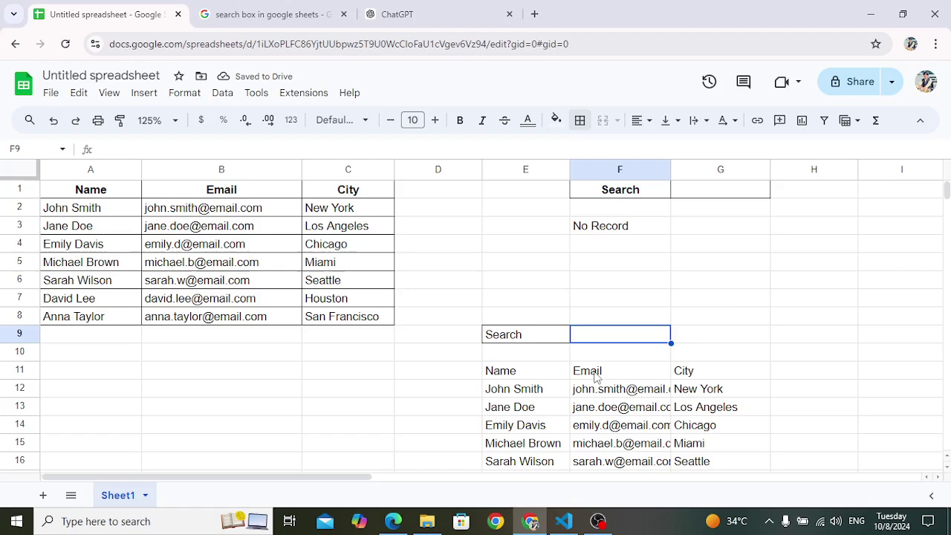
scroll(594, 377, "down", 3)
scroll(591, 389, "up", 3)
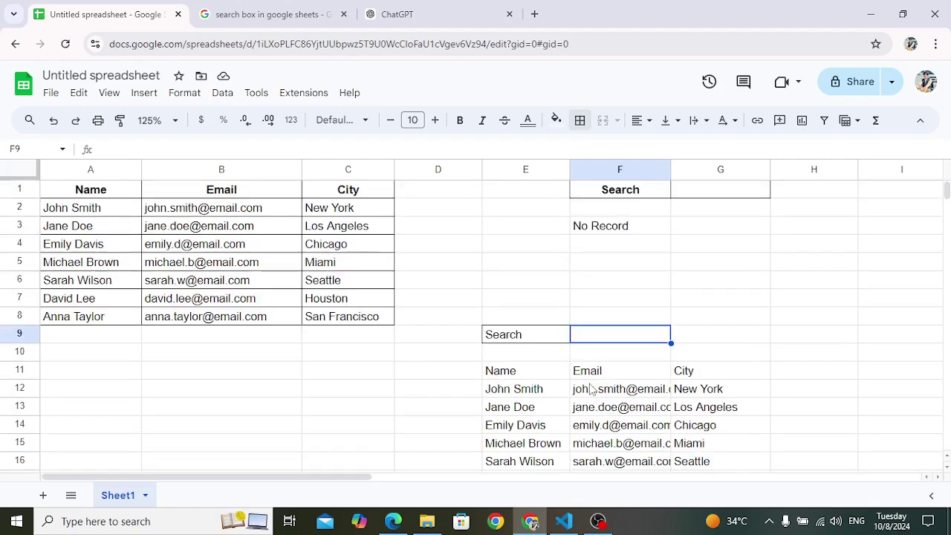
left_click(528, 376)
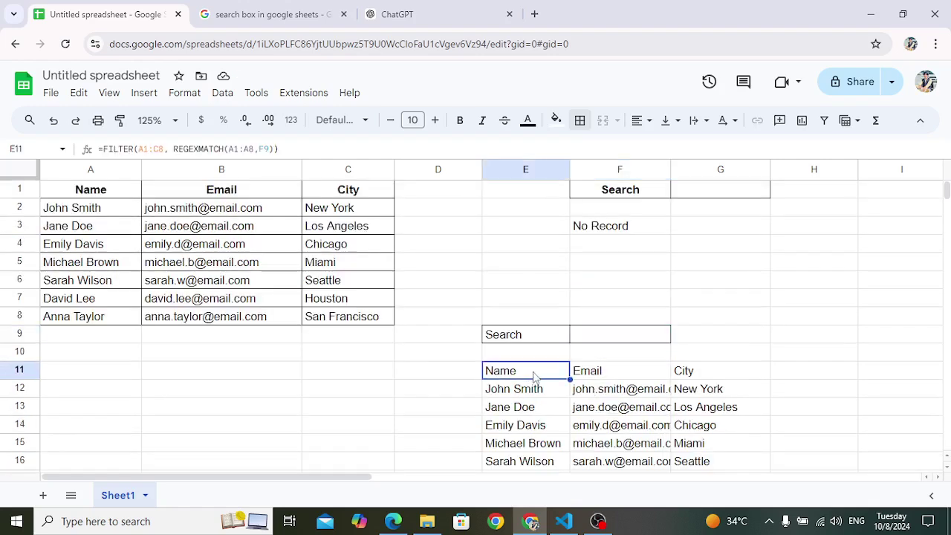
left_click(599, 340)
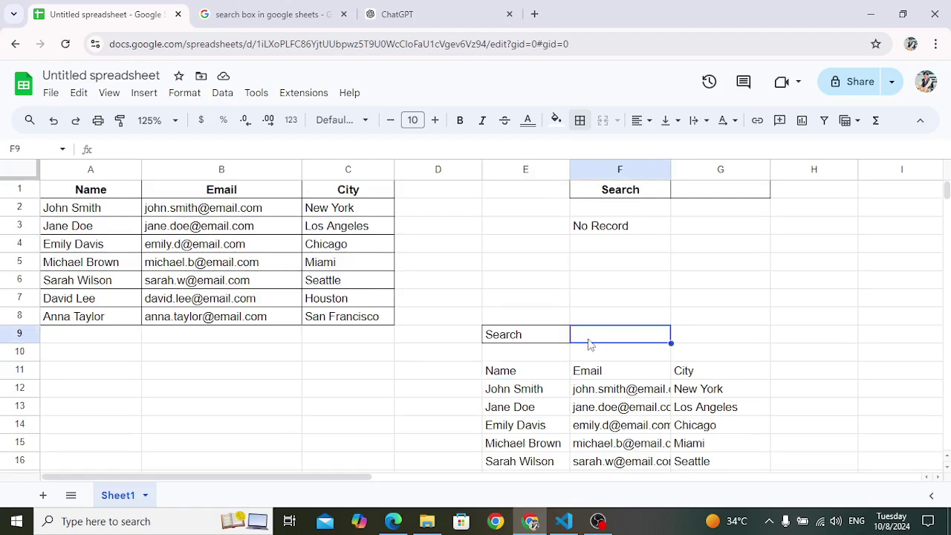
- Begin wrapping E11's formula in IF(F9 = "", {"No Record"}, ...) to test for a blank search
double_click(537, 373)
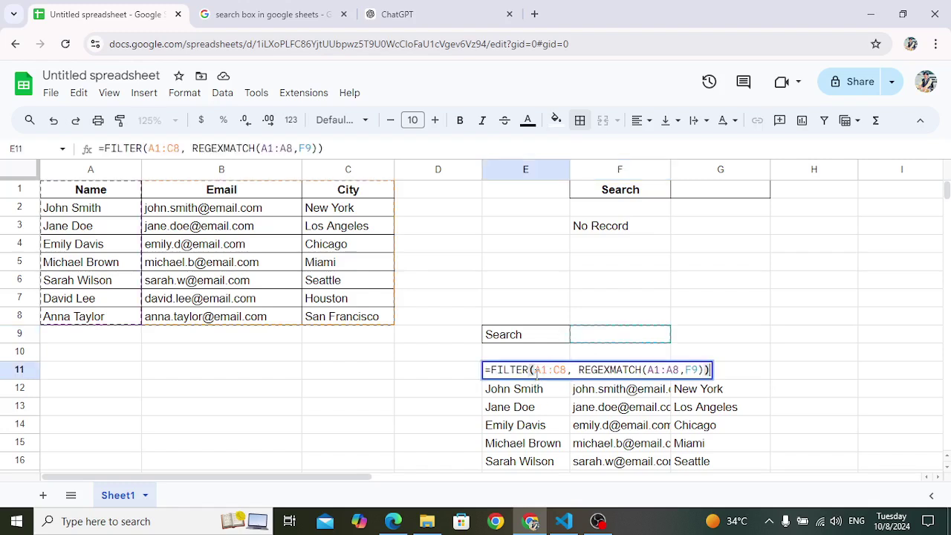
left_click(492, 369)
type("I")
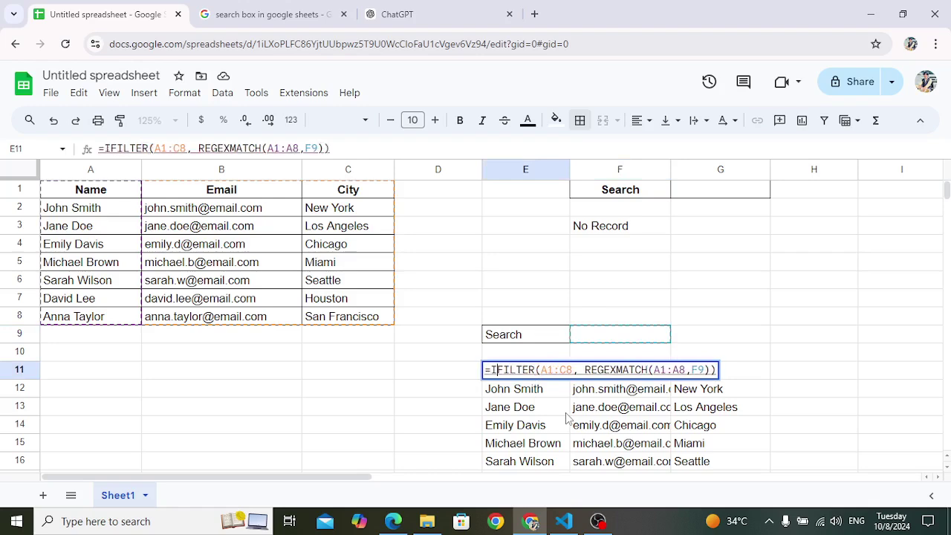
type("F(")
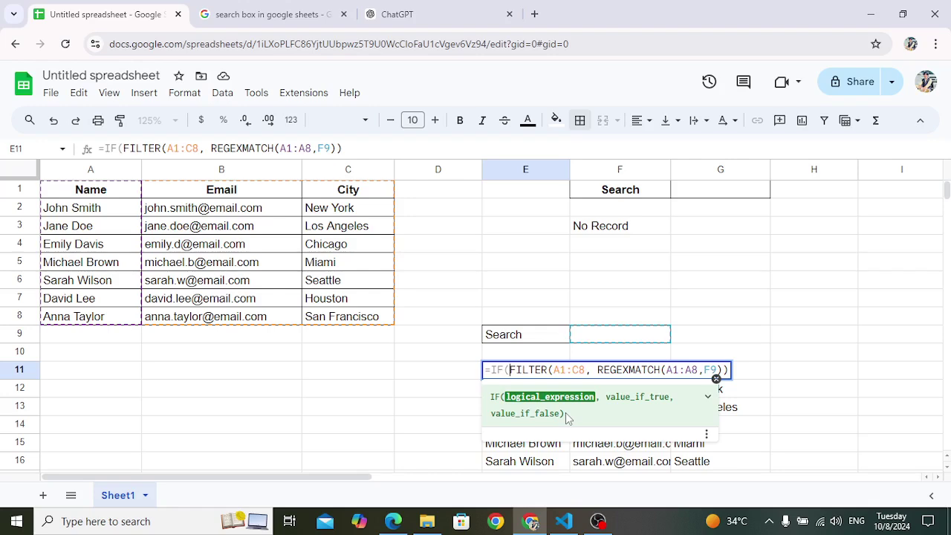
left_click(596, 334)
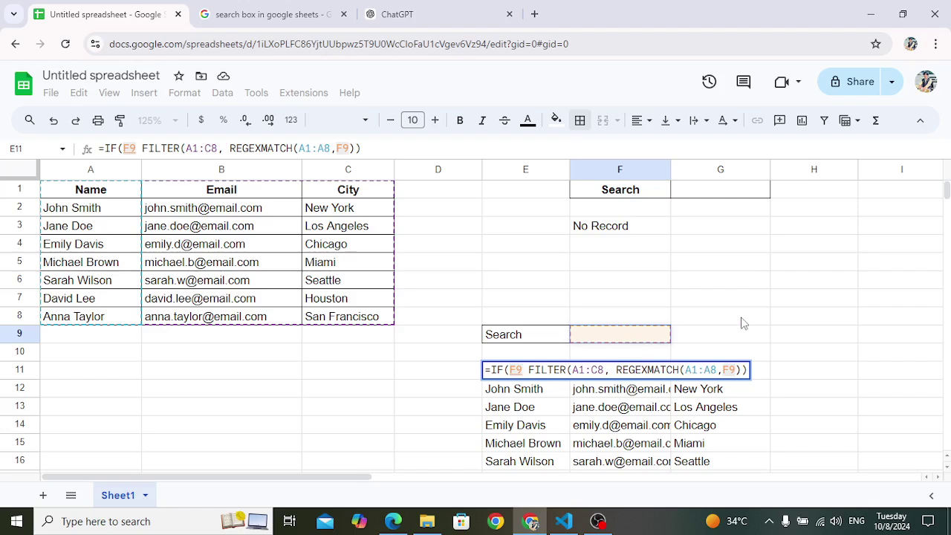
type("= \"")
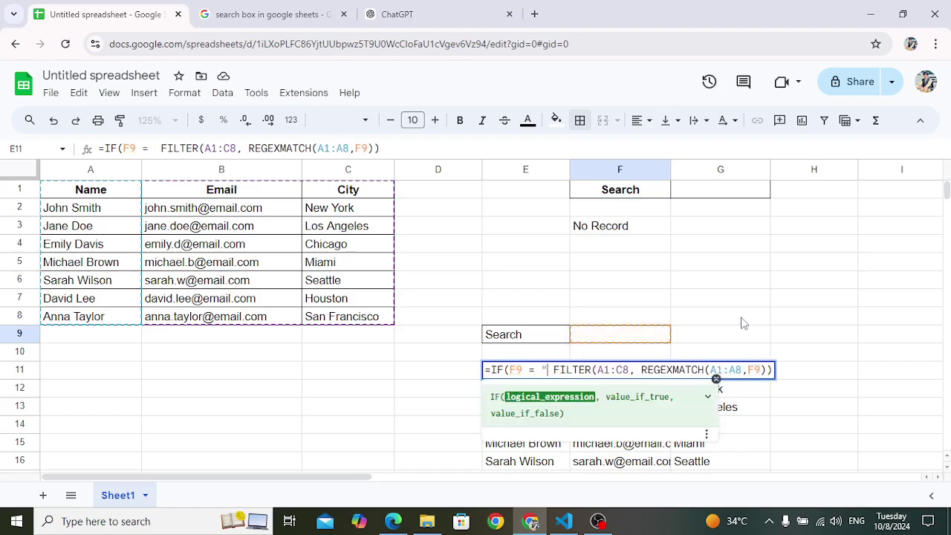
type("\"")
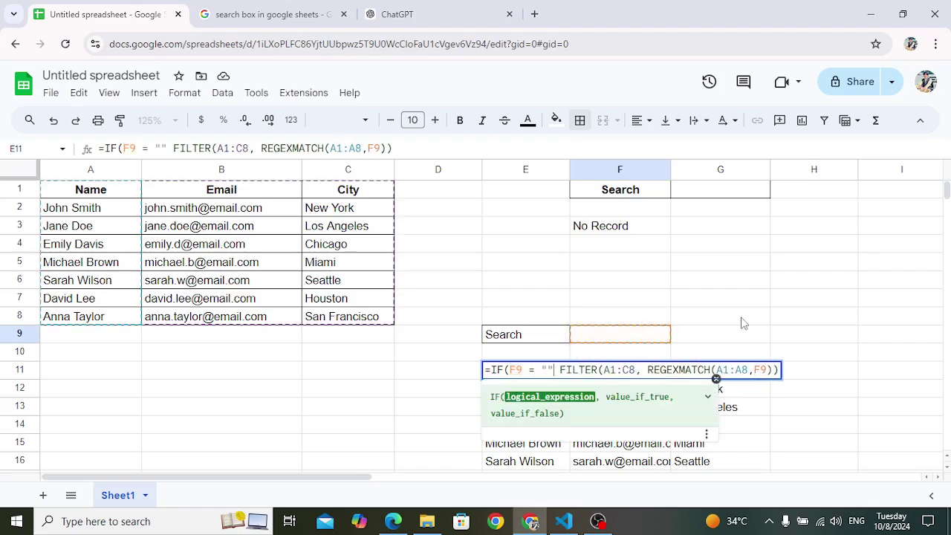
type(", {")
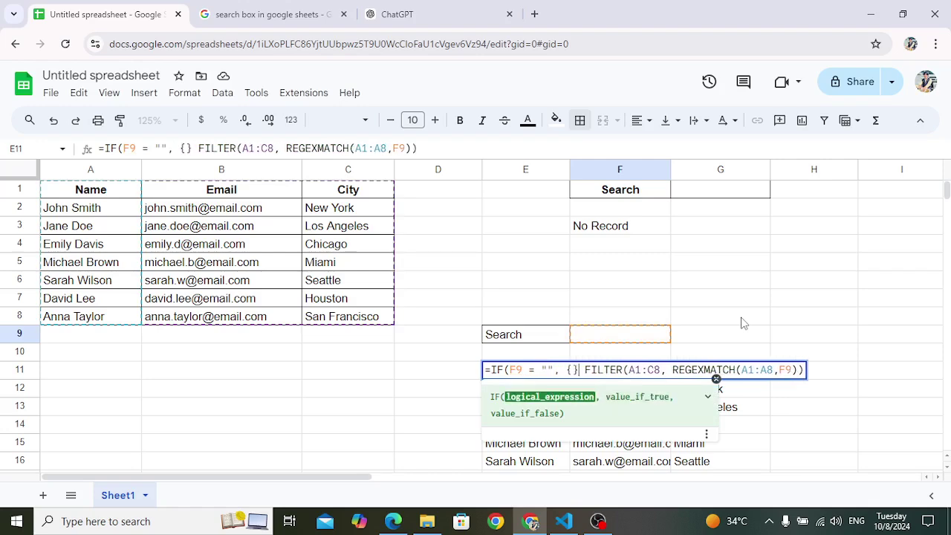
type("\"\"")
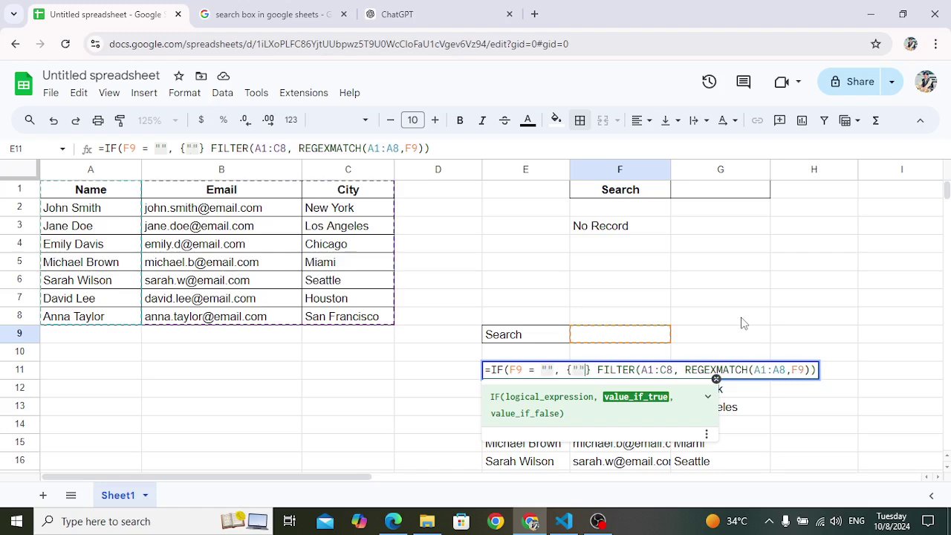
type("No Reco")
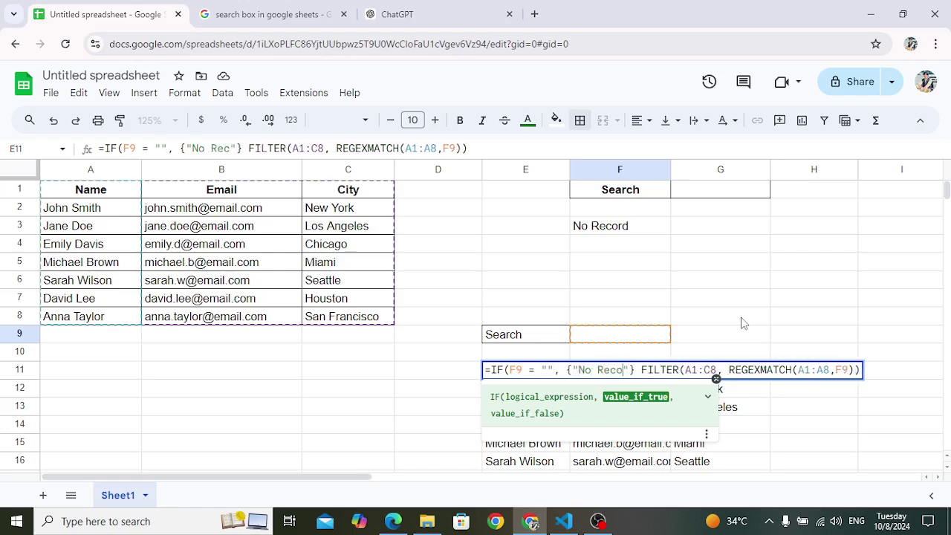
type("rd")
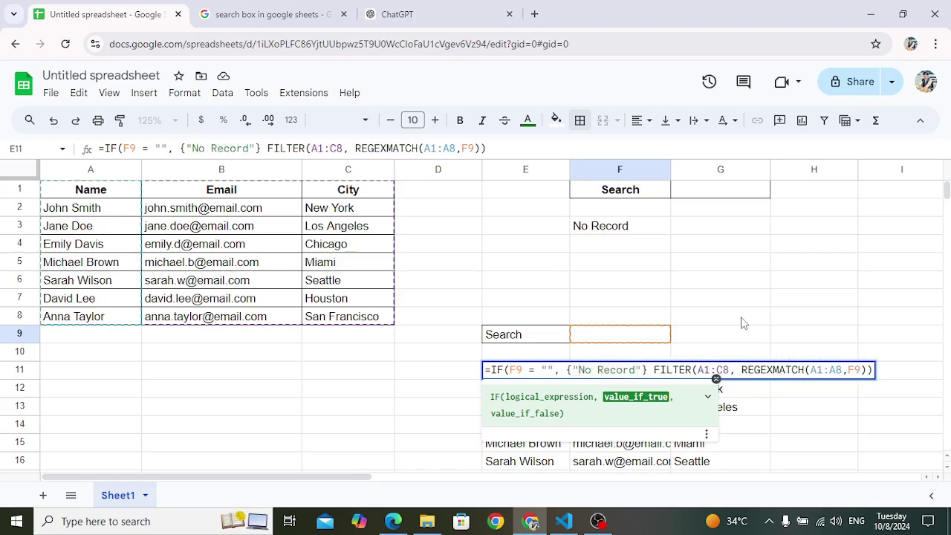
type(",")
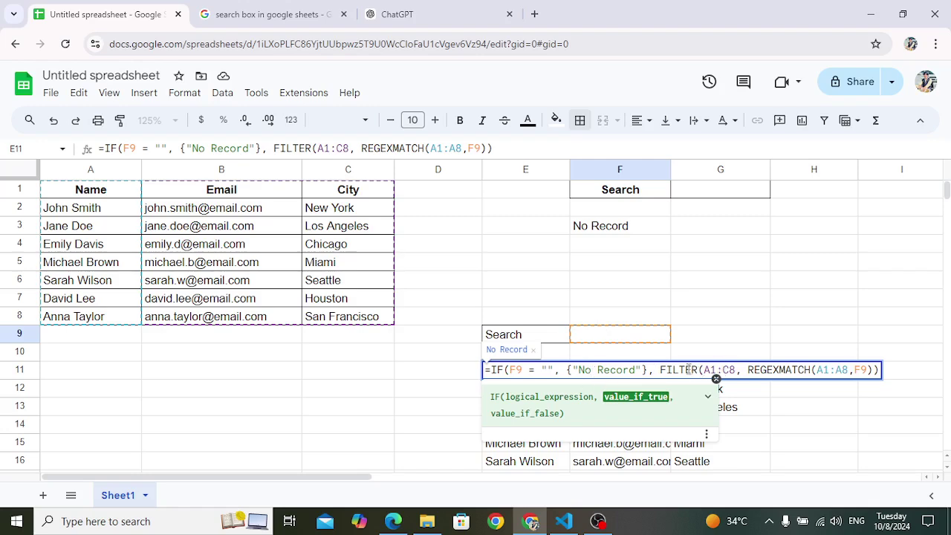
key("Return")
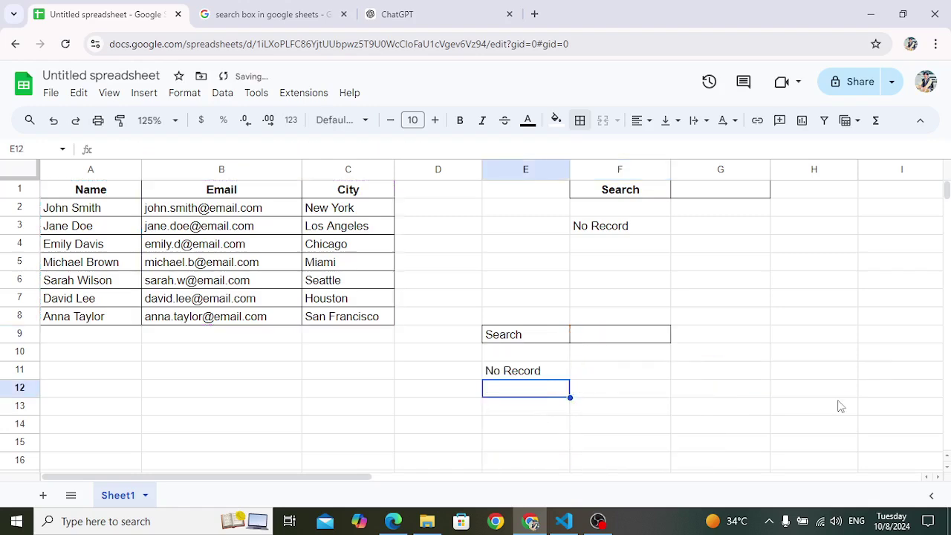
left_click(542, 373)
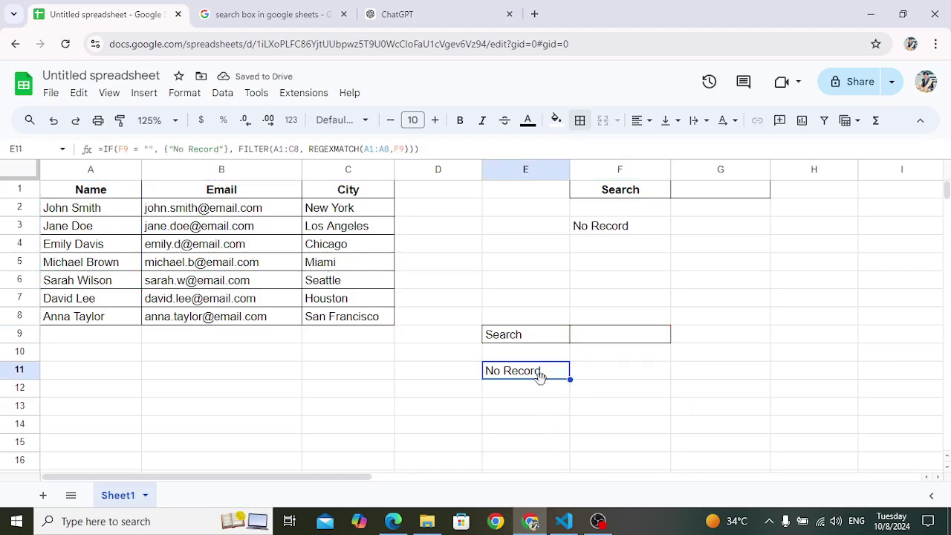
double_click(530, 374)
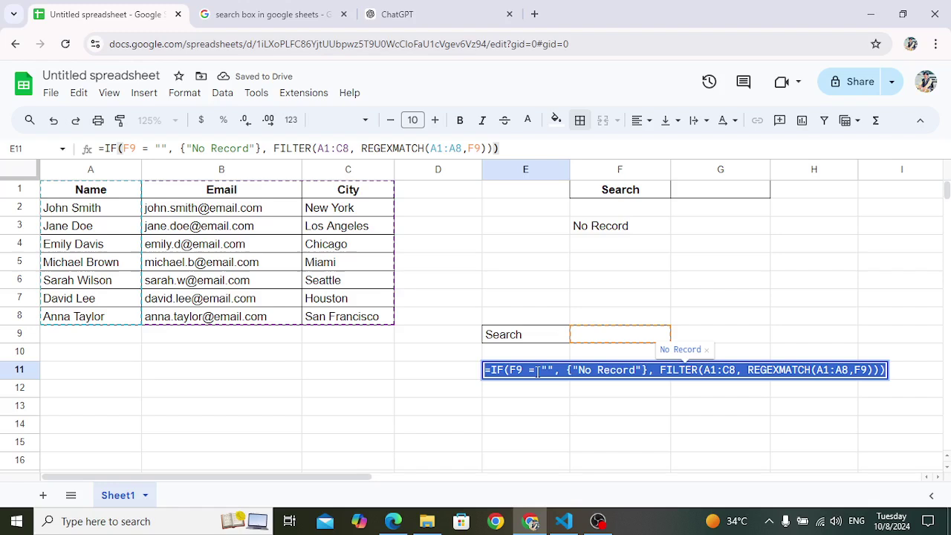
left_click(538, 369)
key("End")
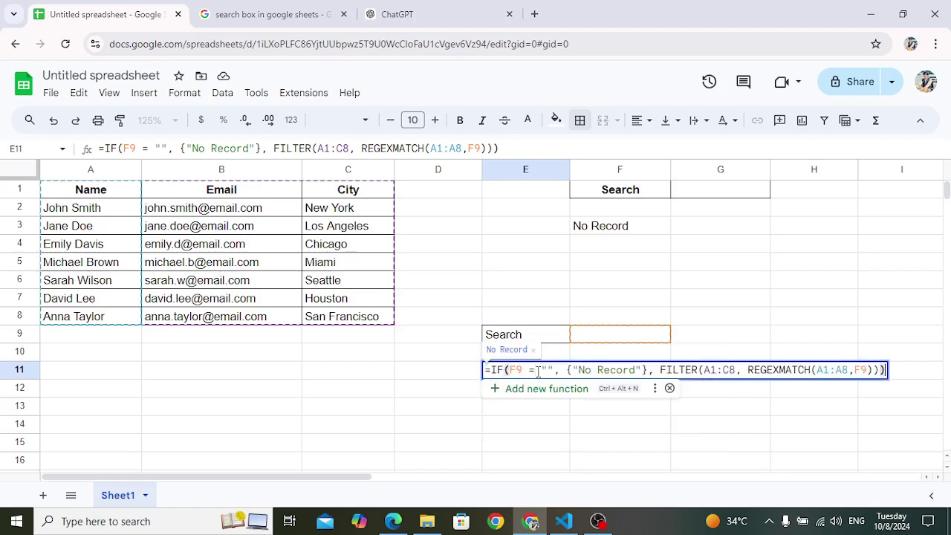
key("Return")
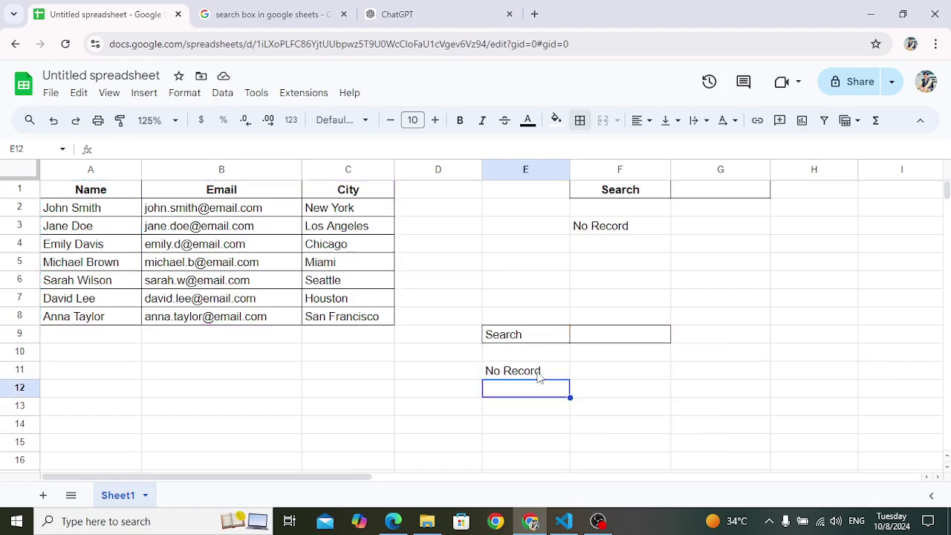
key("Up")
key("Up")
- Search F9 for "Sarah", then trim it to "S" to list John Smith and Sarah Wilson
left_click(603, 340)
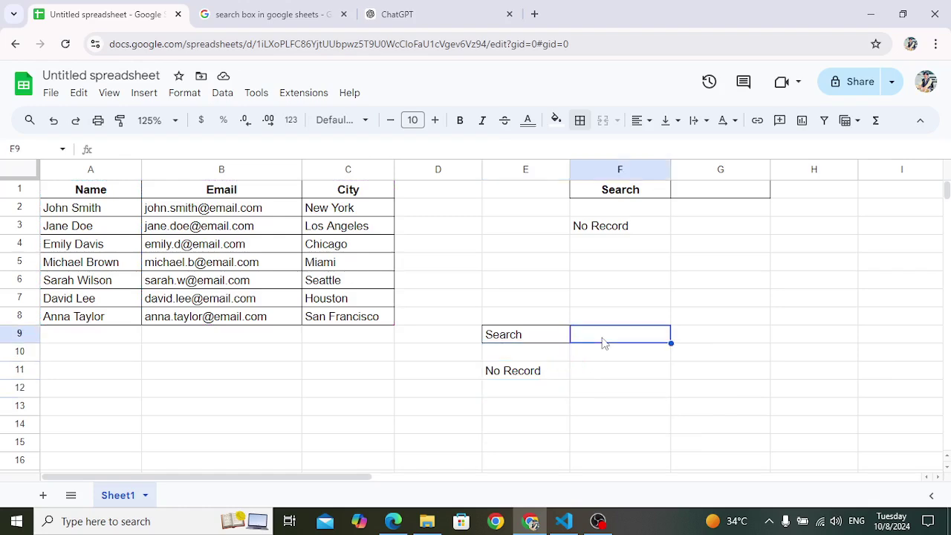
type("Sarah")
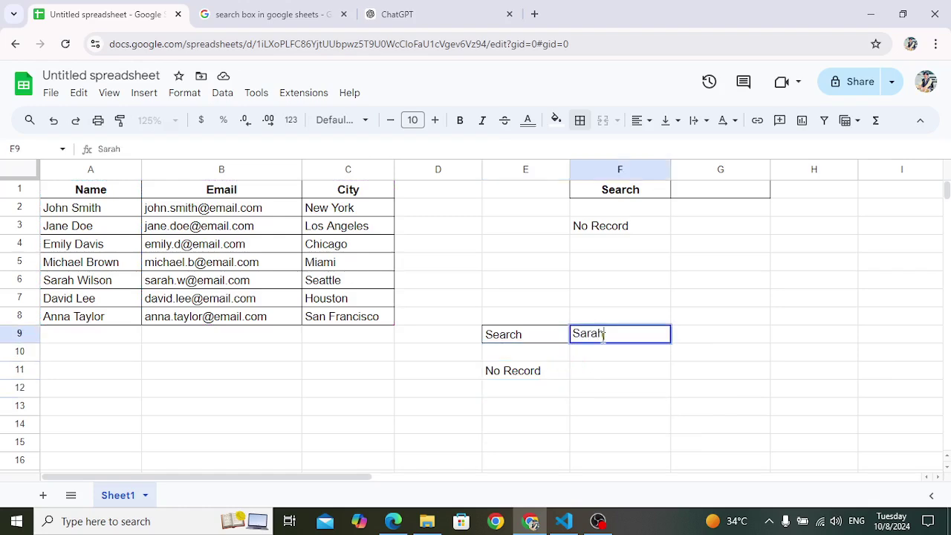
key("Return")
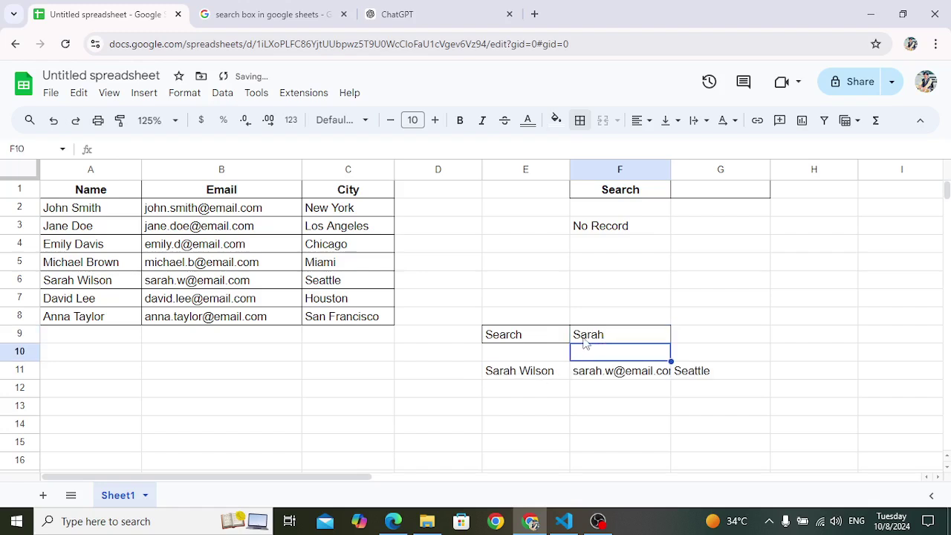
left_click(584, 336)
key("BackSpace")
type("S")
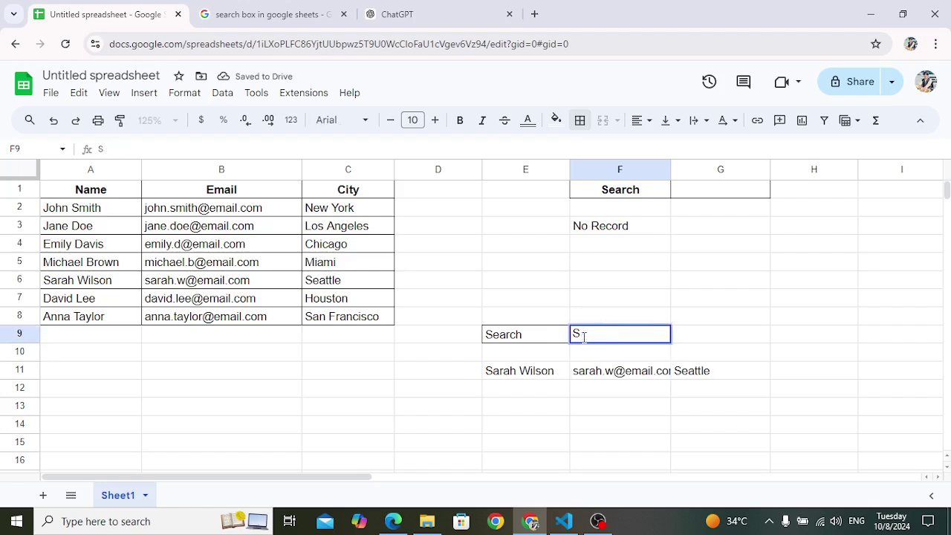
key("Return")
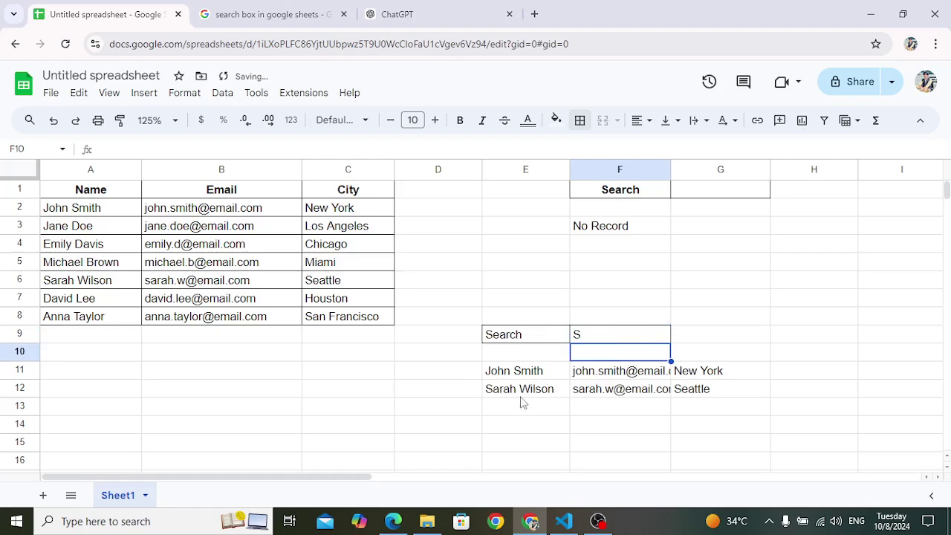
left_click(641, 529)
left_click(661, 459)
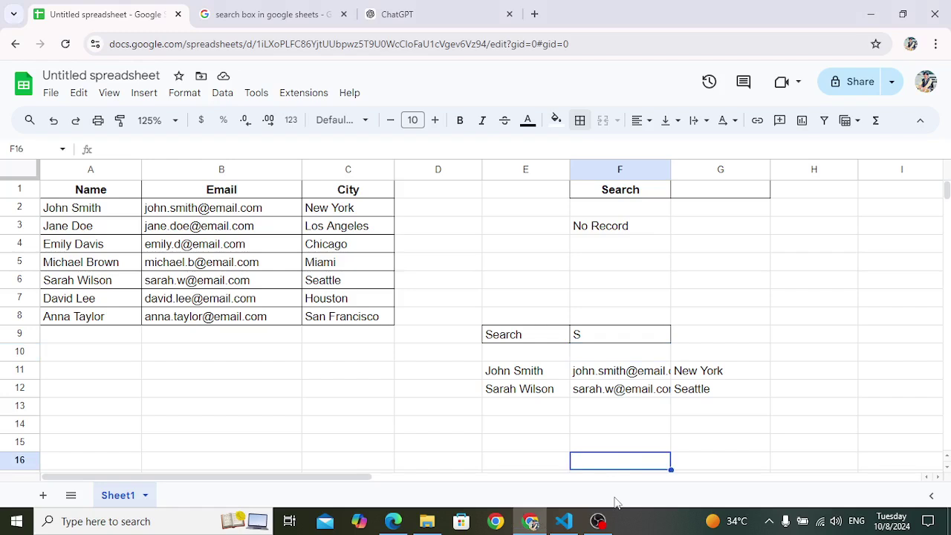
left_click(644, 532)
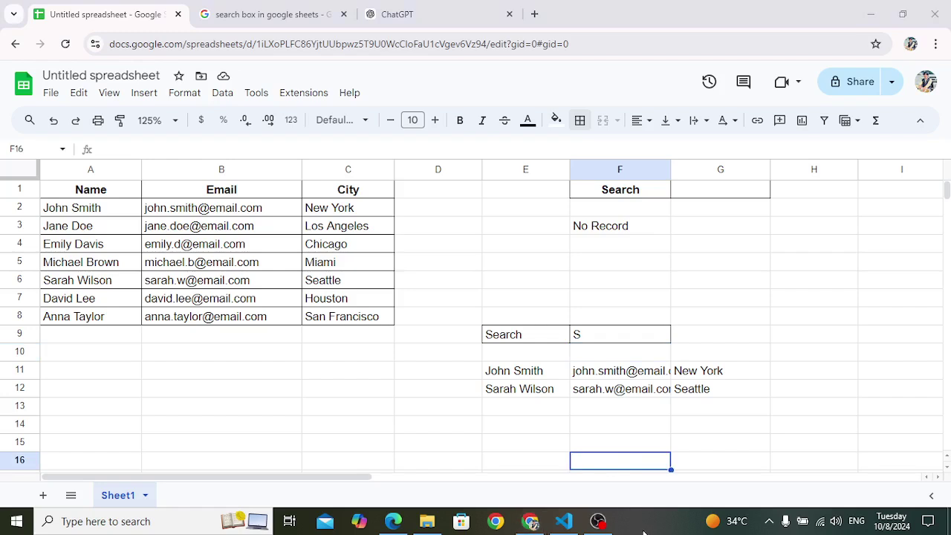